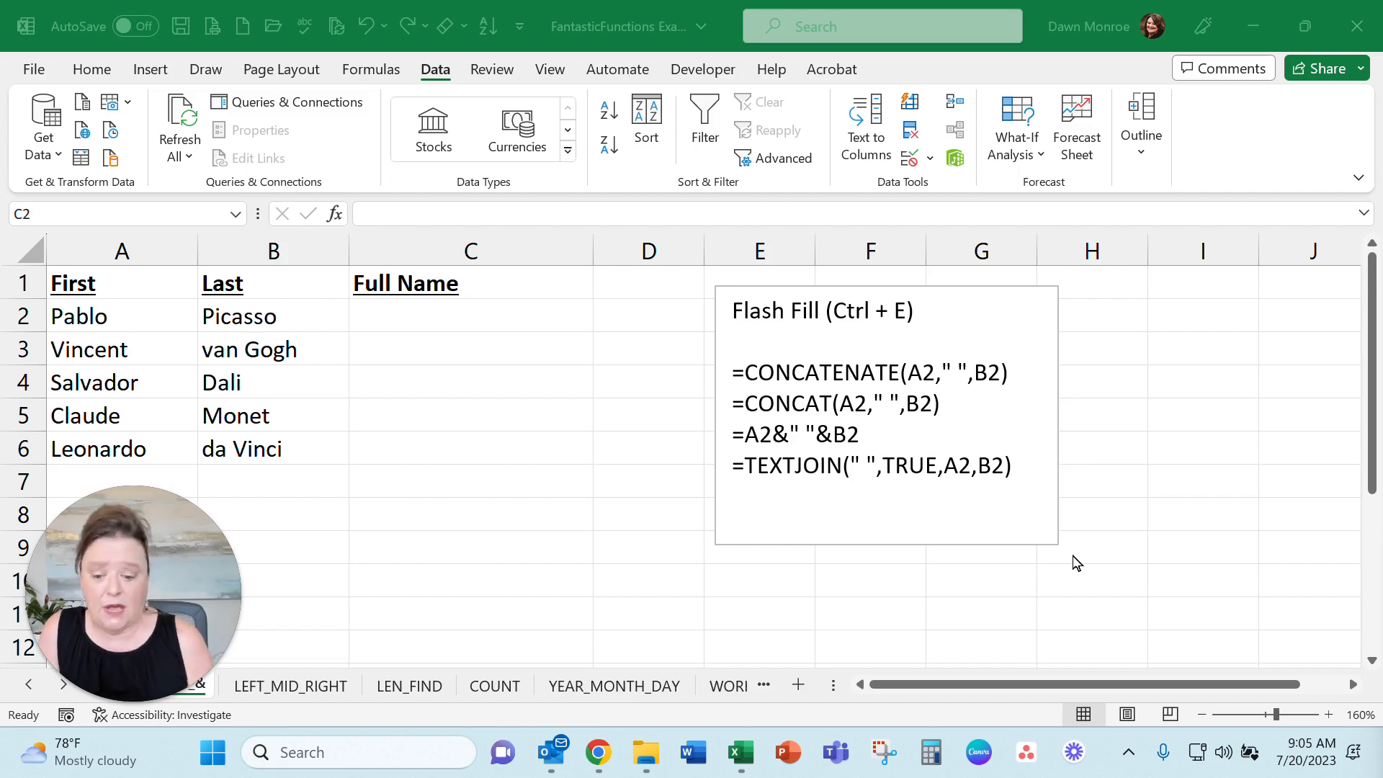
# Step: Enter "Pablo Picasso" as the first full name in cell C2
pyautogui.click(410, 326)
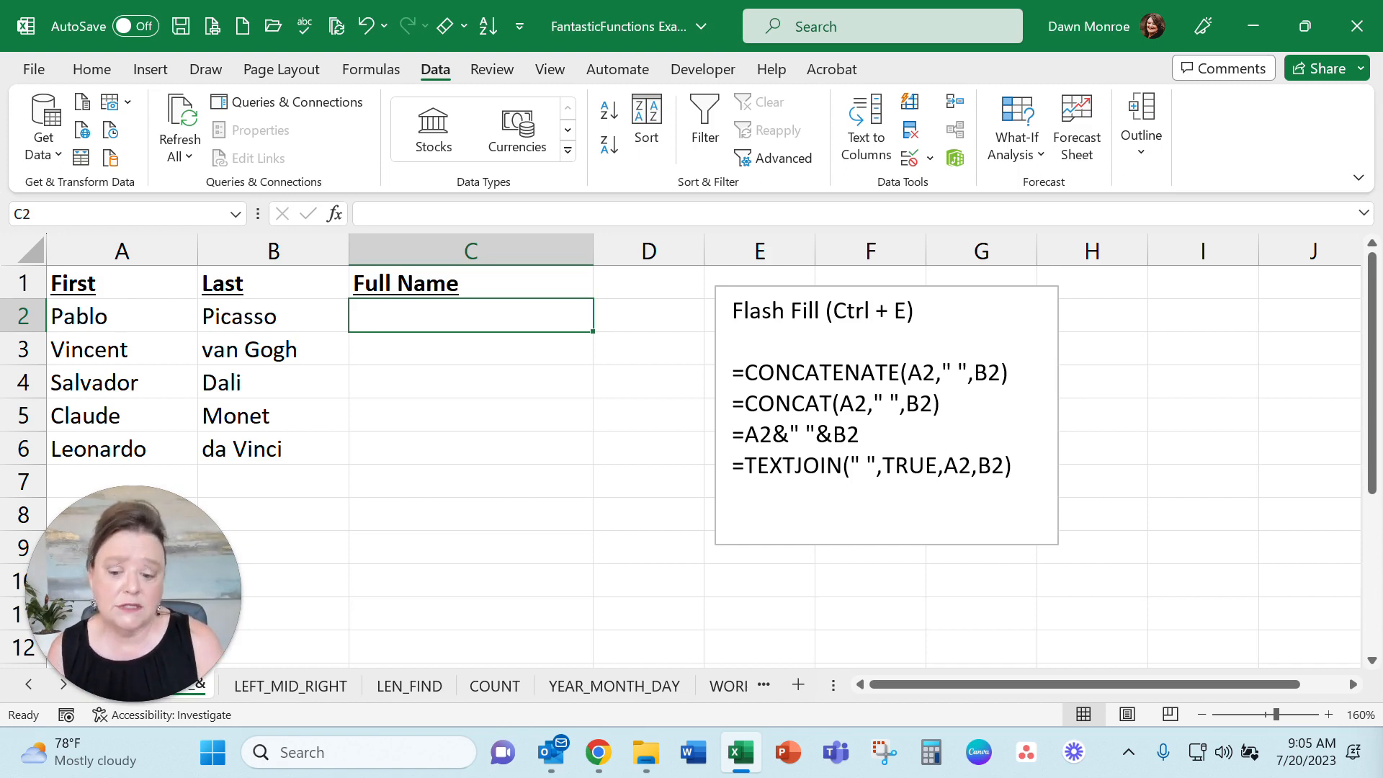
pyautogui.write('Pablo ')
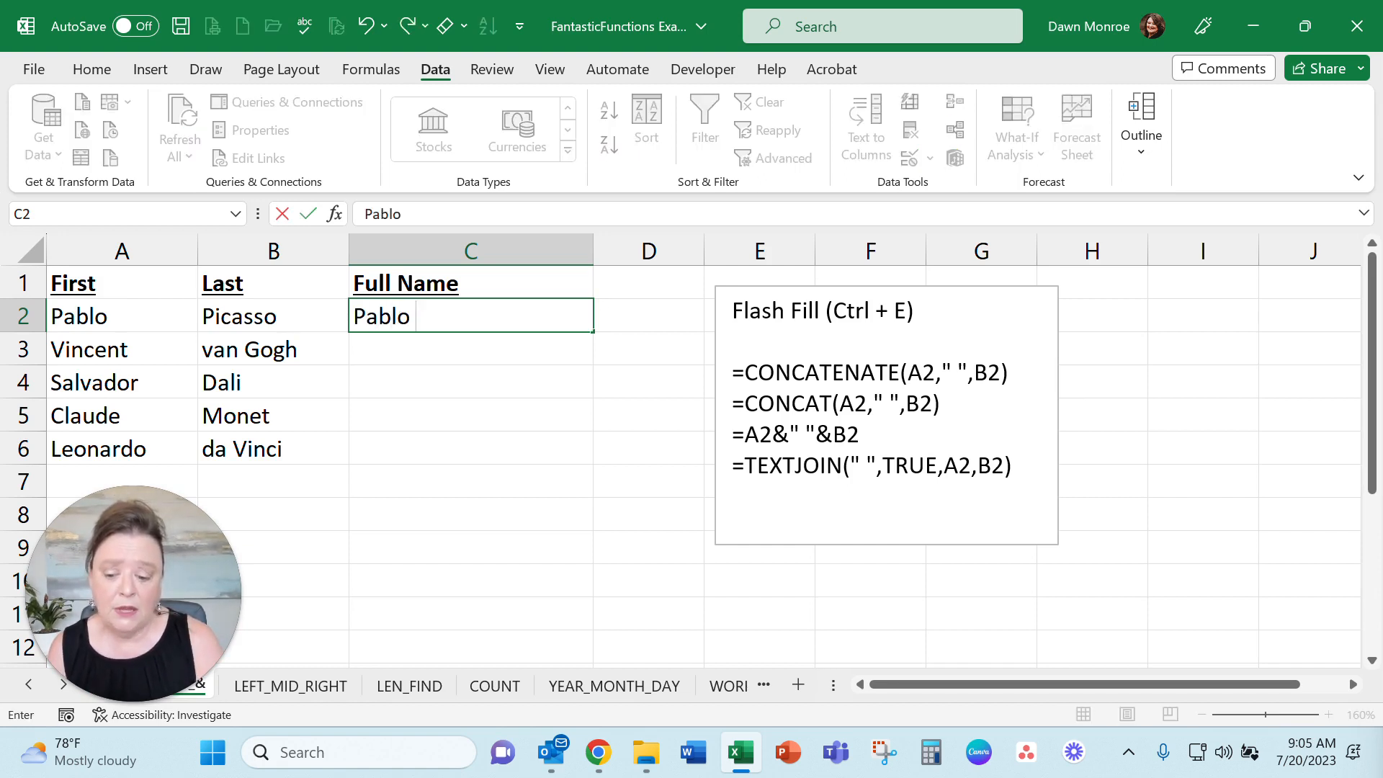
pyautogui.write('Picas')
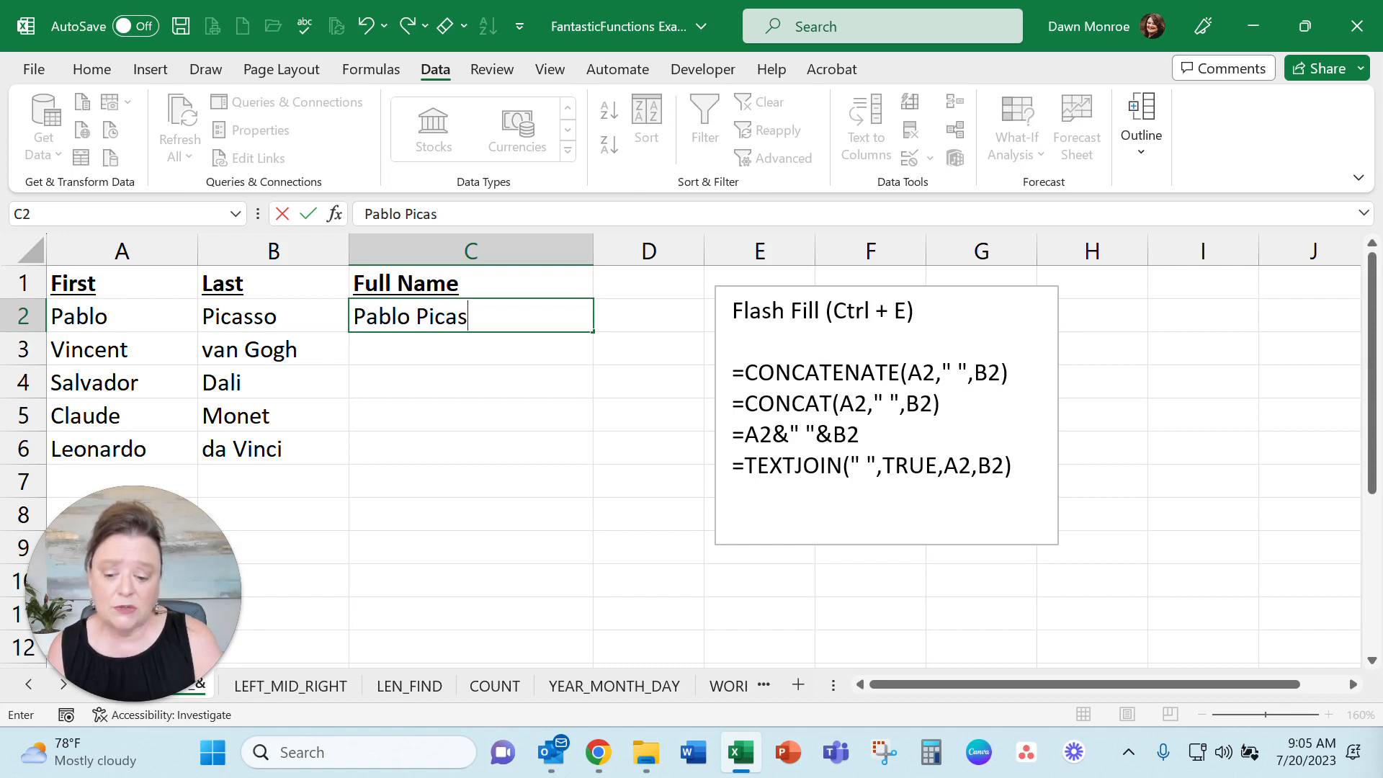
pyautogui.write('so')
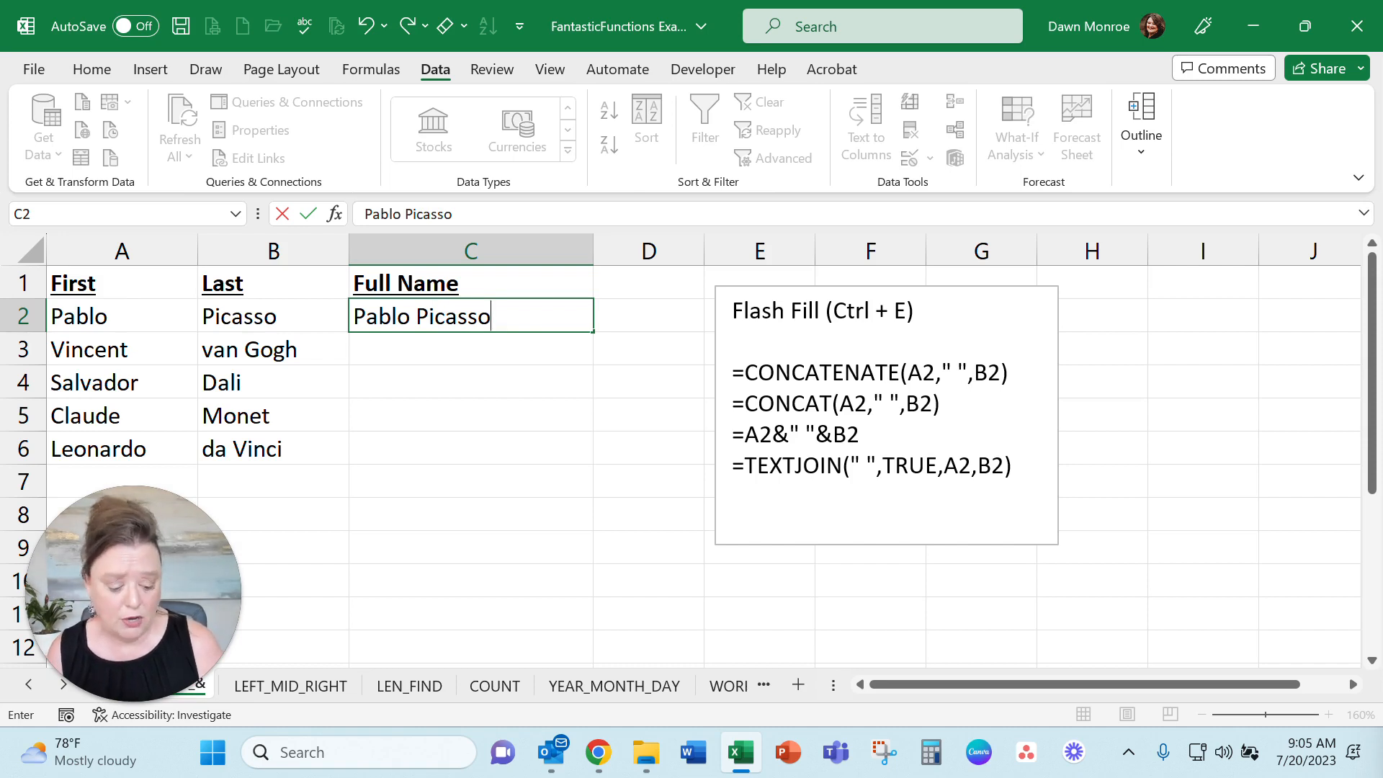
pyautogui.press('Return')
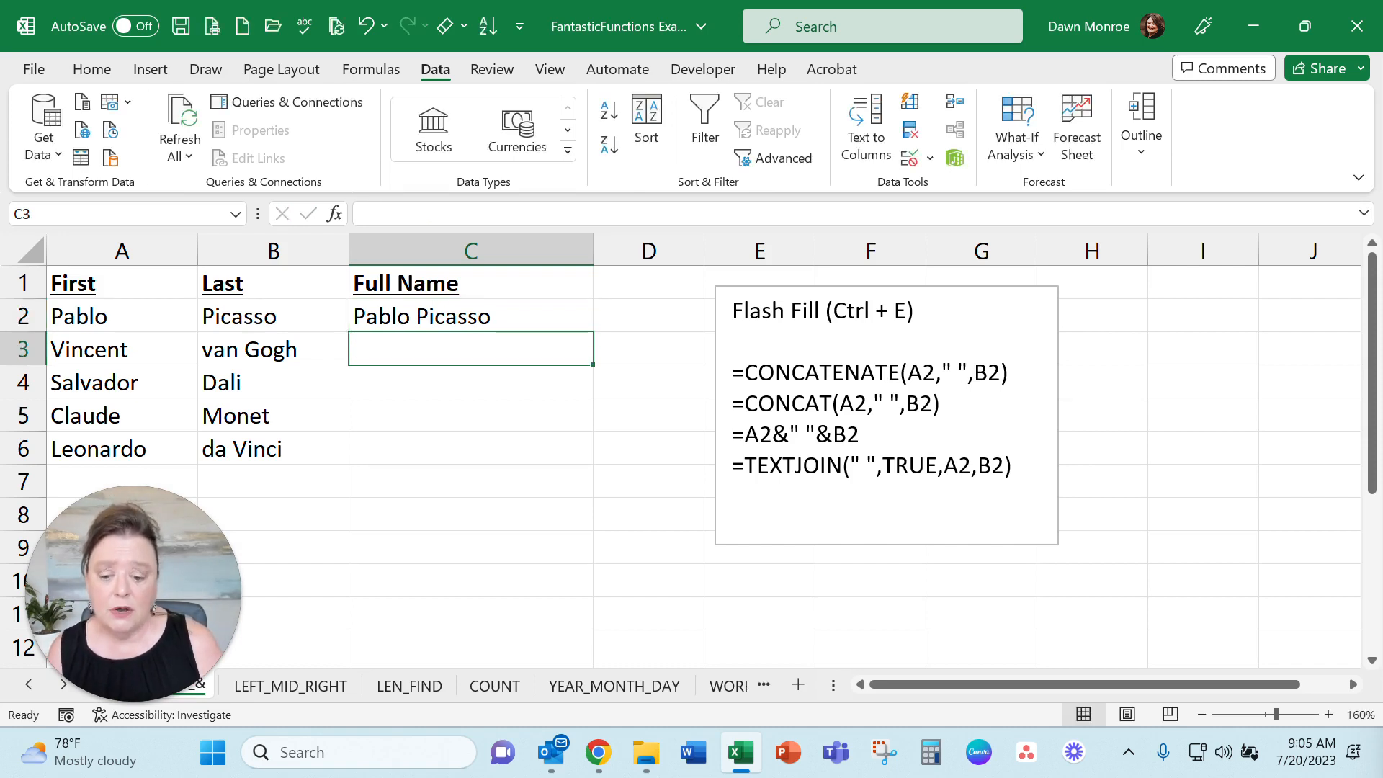
# Step: Start entering "Vincent van Gogh" in C3 and accept the Flash Fill suggestions for the Full Name column through C6
pyautogui.click(510, 321)
pyautogui.click(497, 353)
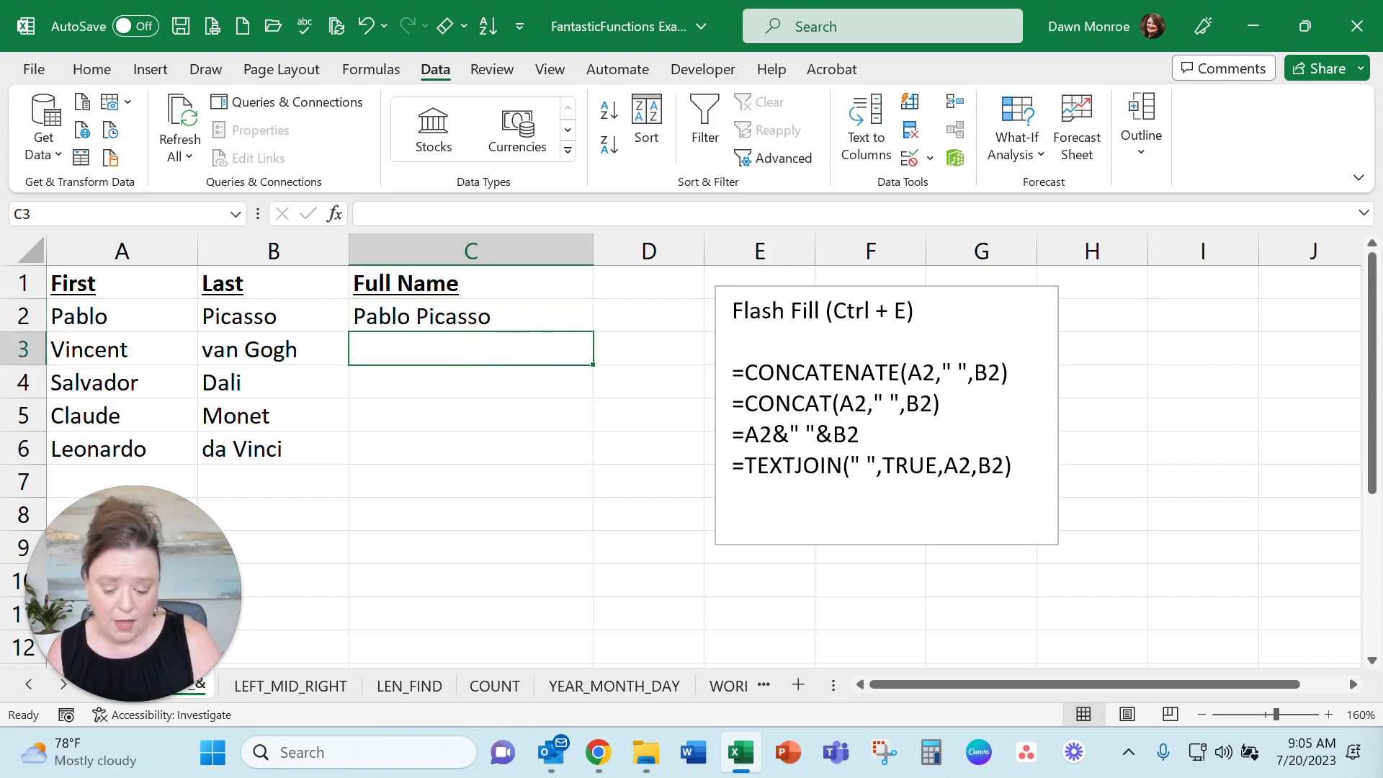
pyautogui.write('Vincent van Gogh')
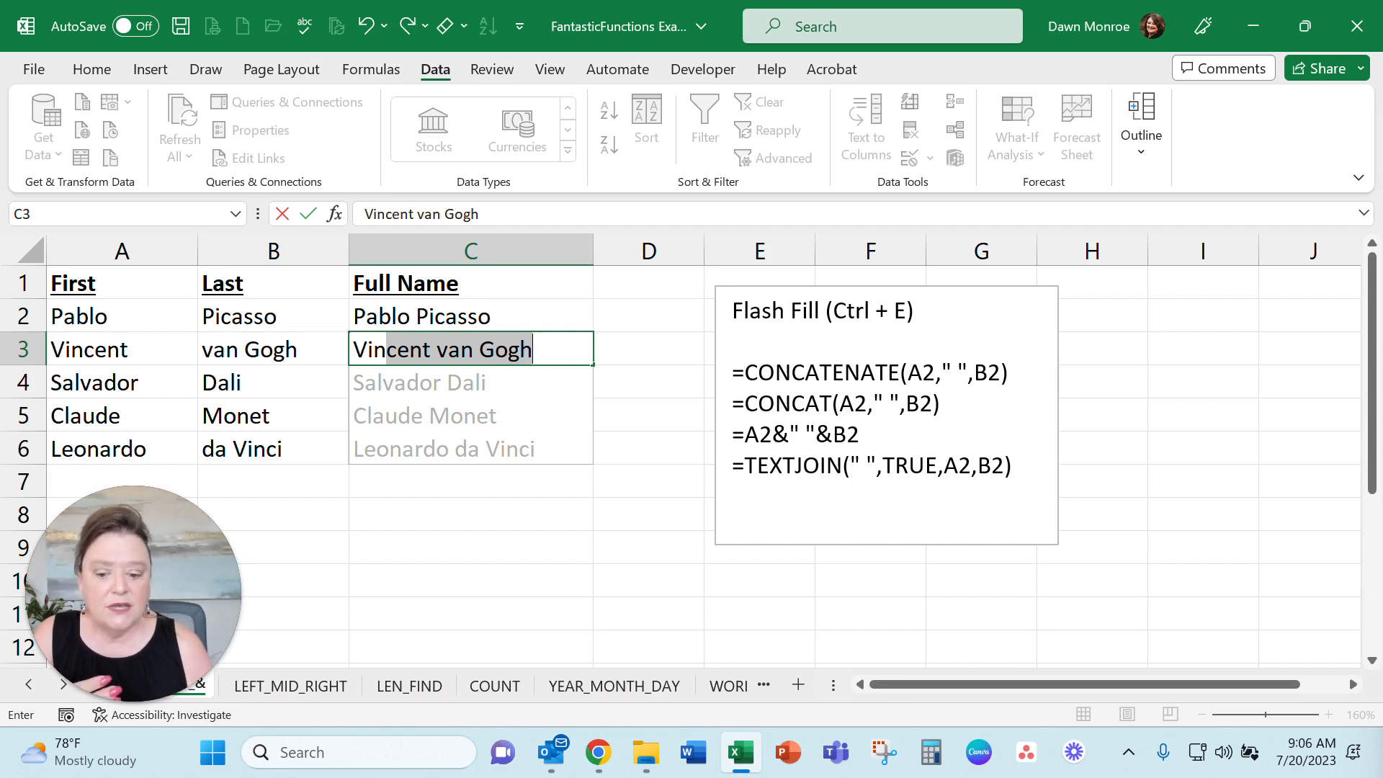
pyautogui.press('Return')
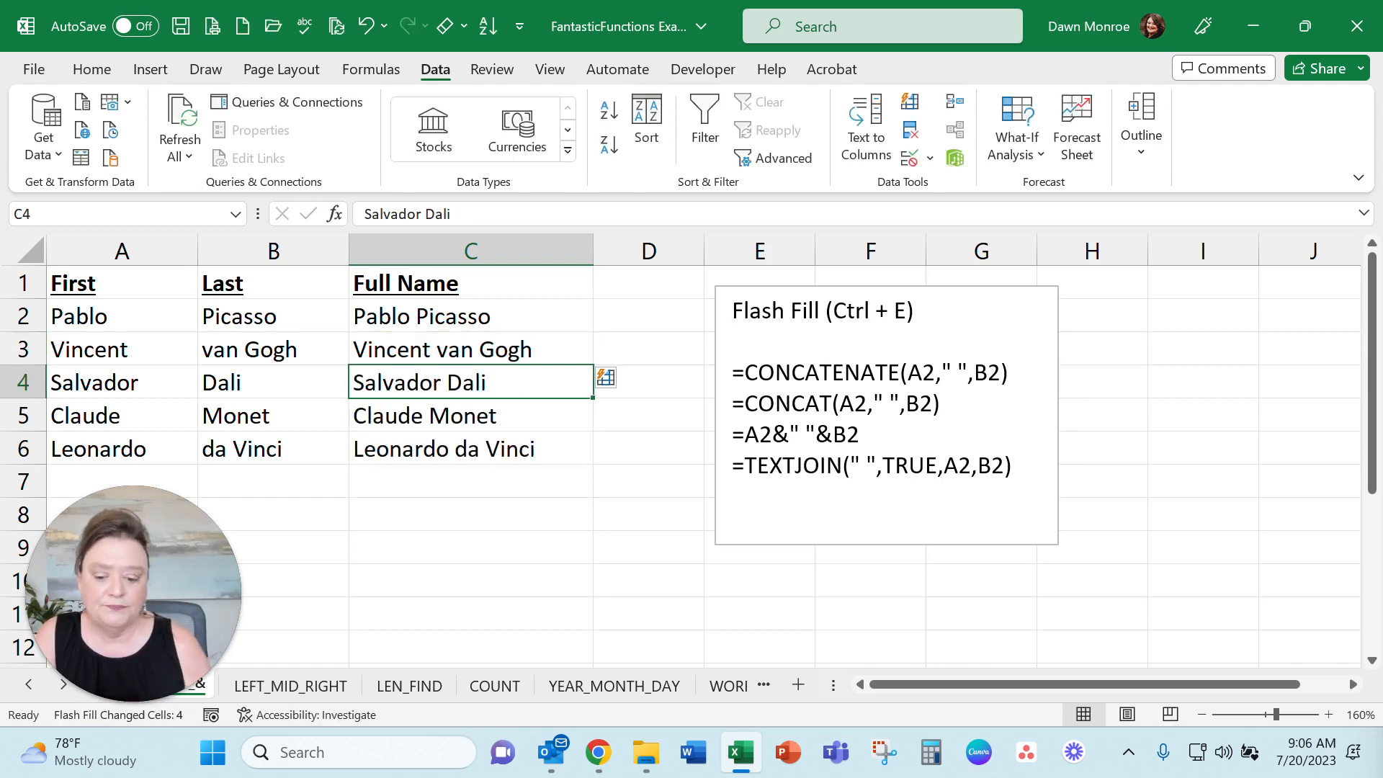
# Step: Undo the suggested fill and the C3 entry, and run Flash Fill on the Full Name column from C2
pyautogui.click(370, 31)
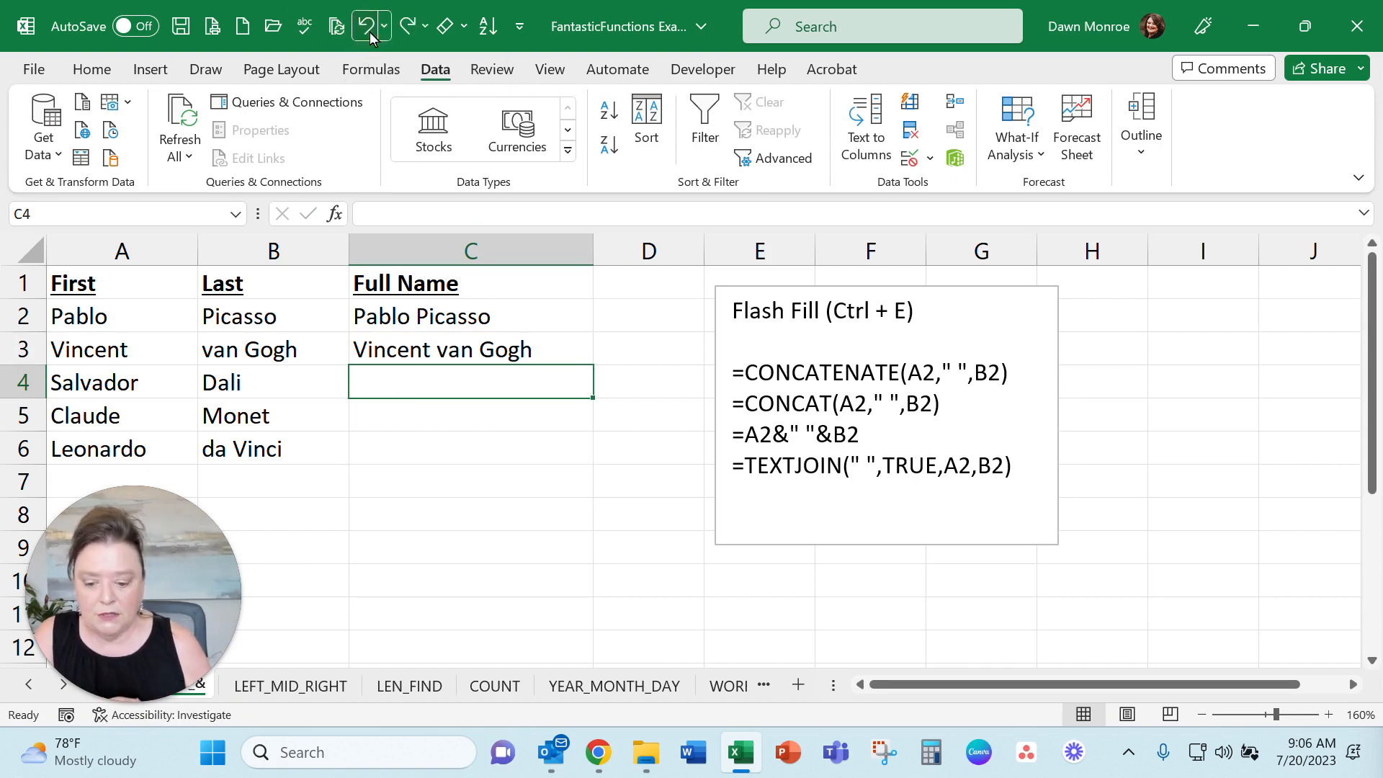
pyautogui.click(369, 31)
pyautogui.click(517, 319)
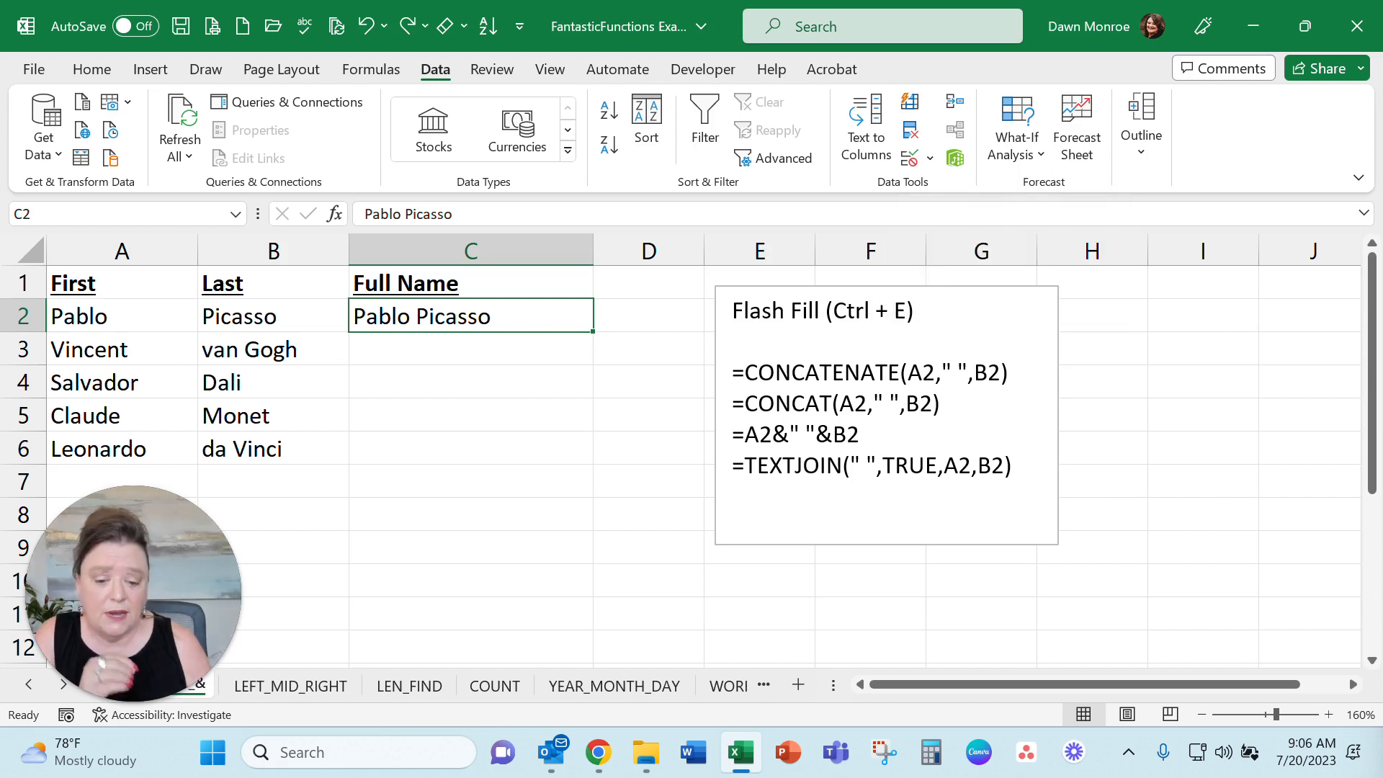
pyautogui.click(911, 103)
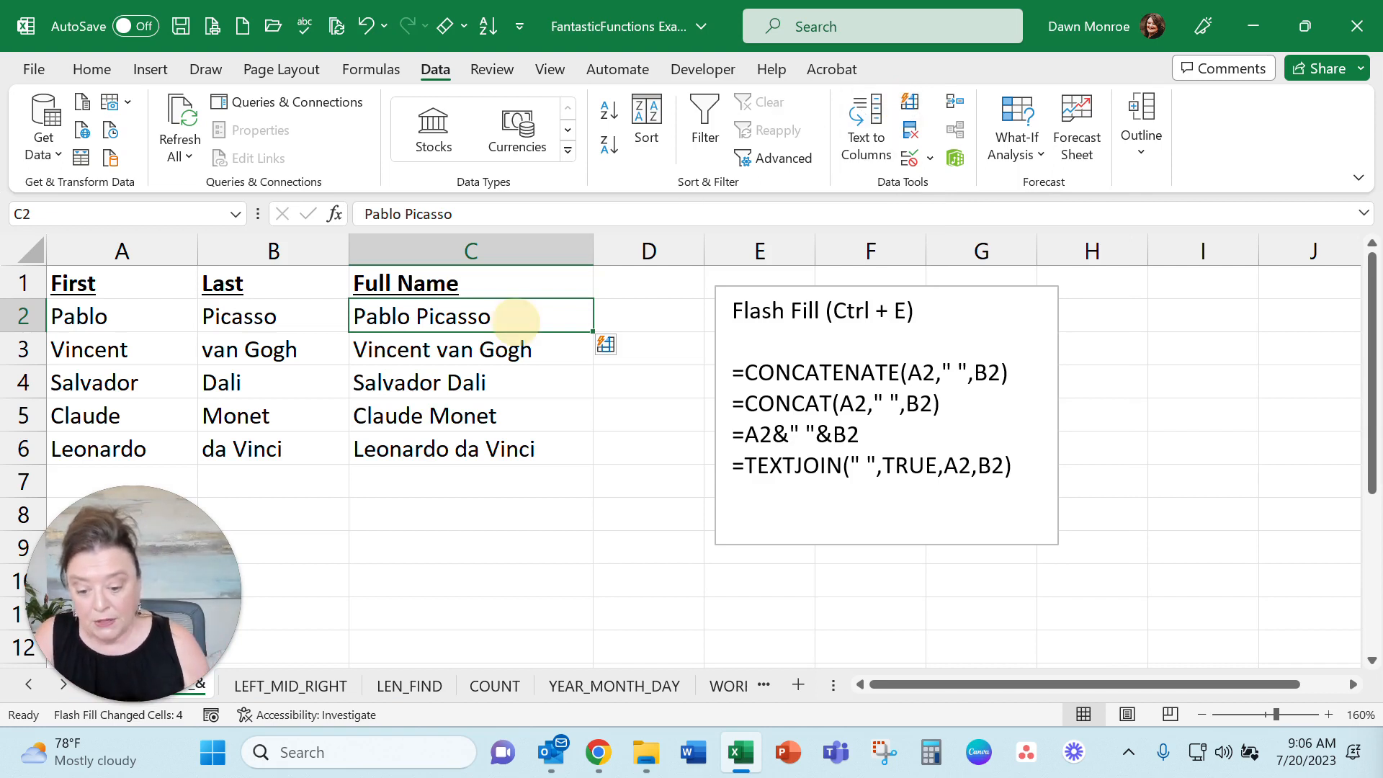
# Step: Replace the flash-filled names in C2:C6 with the formula =CONCAT(A2," ",B2), filled down from C2
pyautogui.moveTo(516, 322); pyautogui.dragTo(509, 461)
pyautogui.press('Delete')
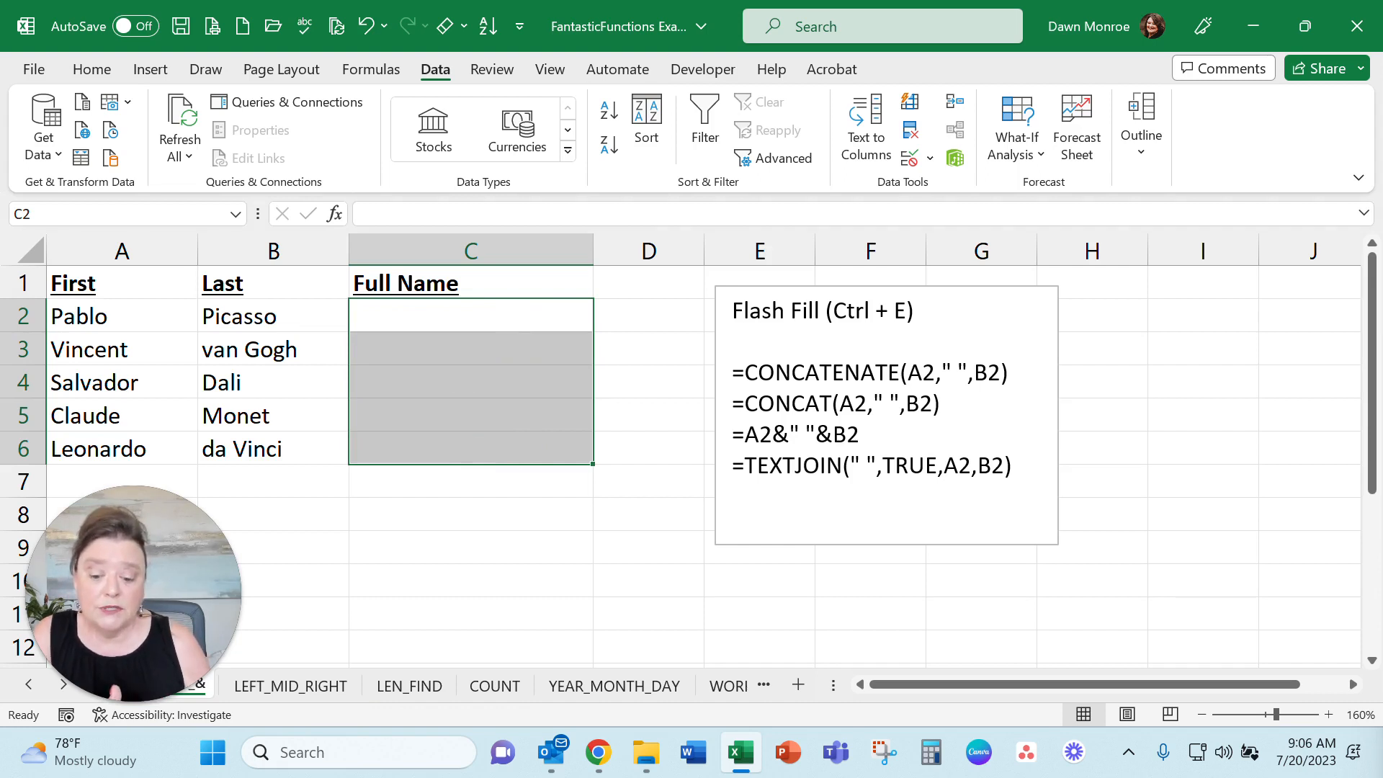
pyautogui.click(464, 317)
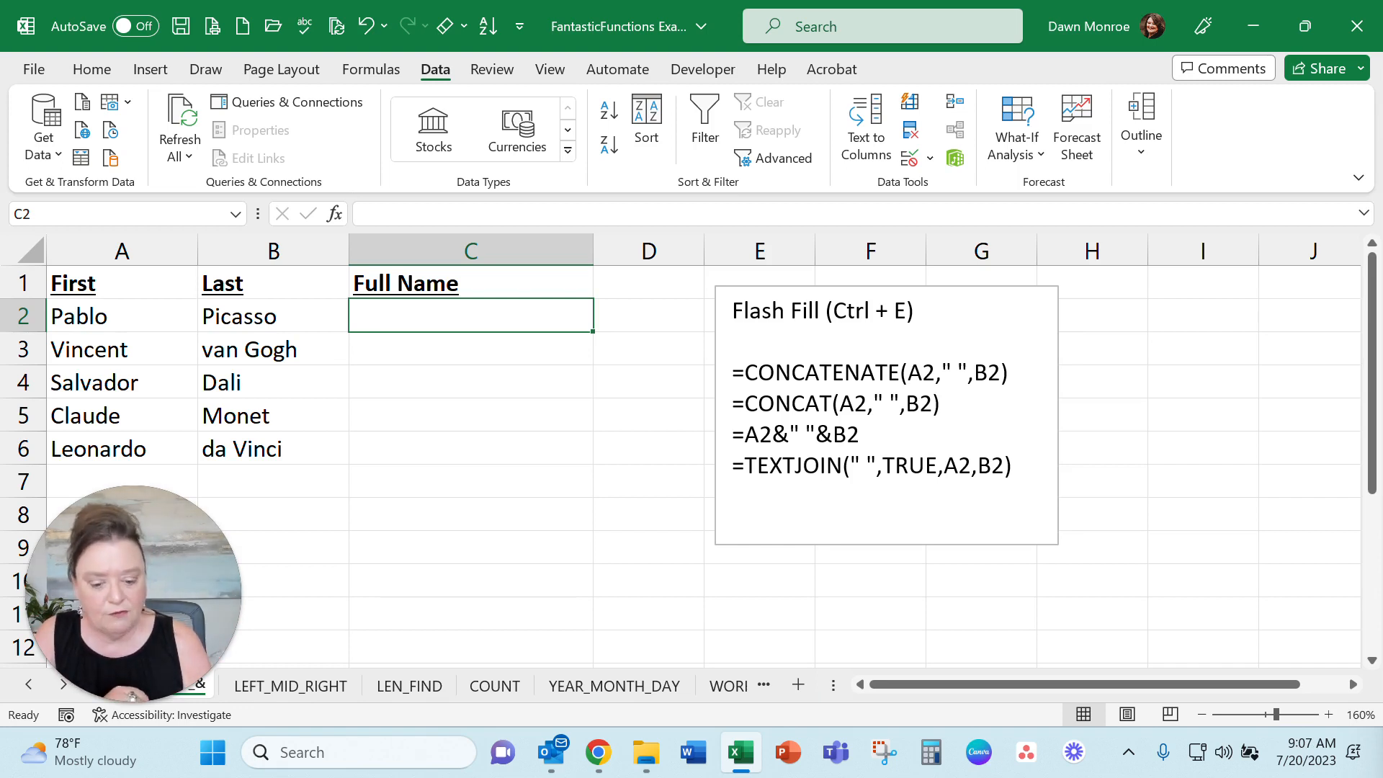
pyautogui.write('=')
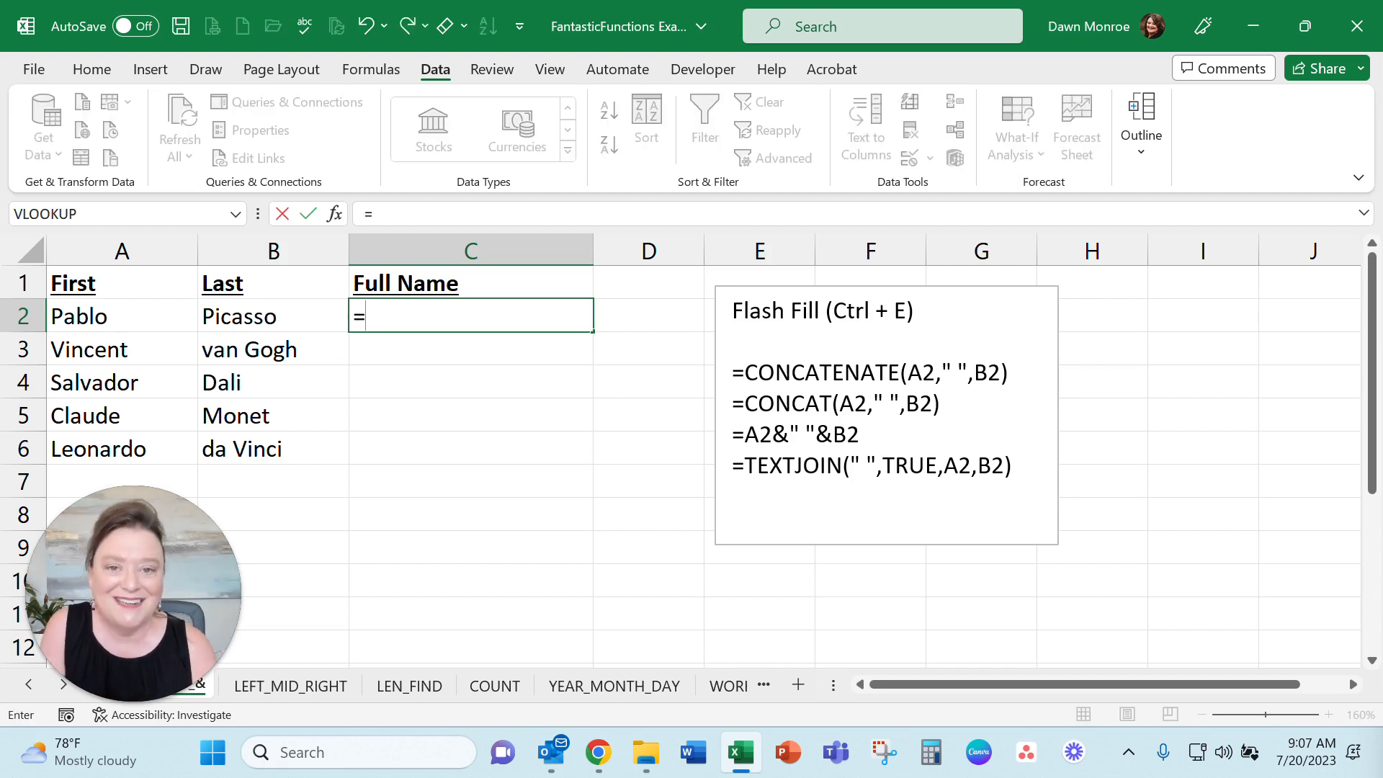
pyautogui.write('con')
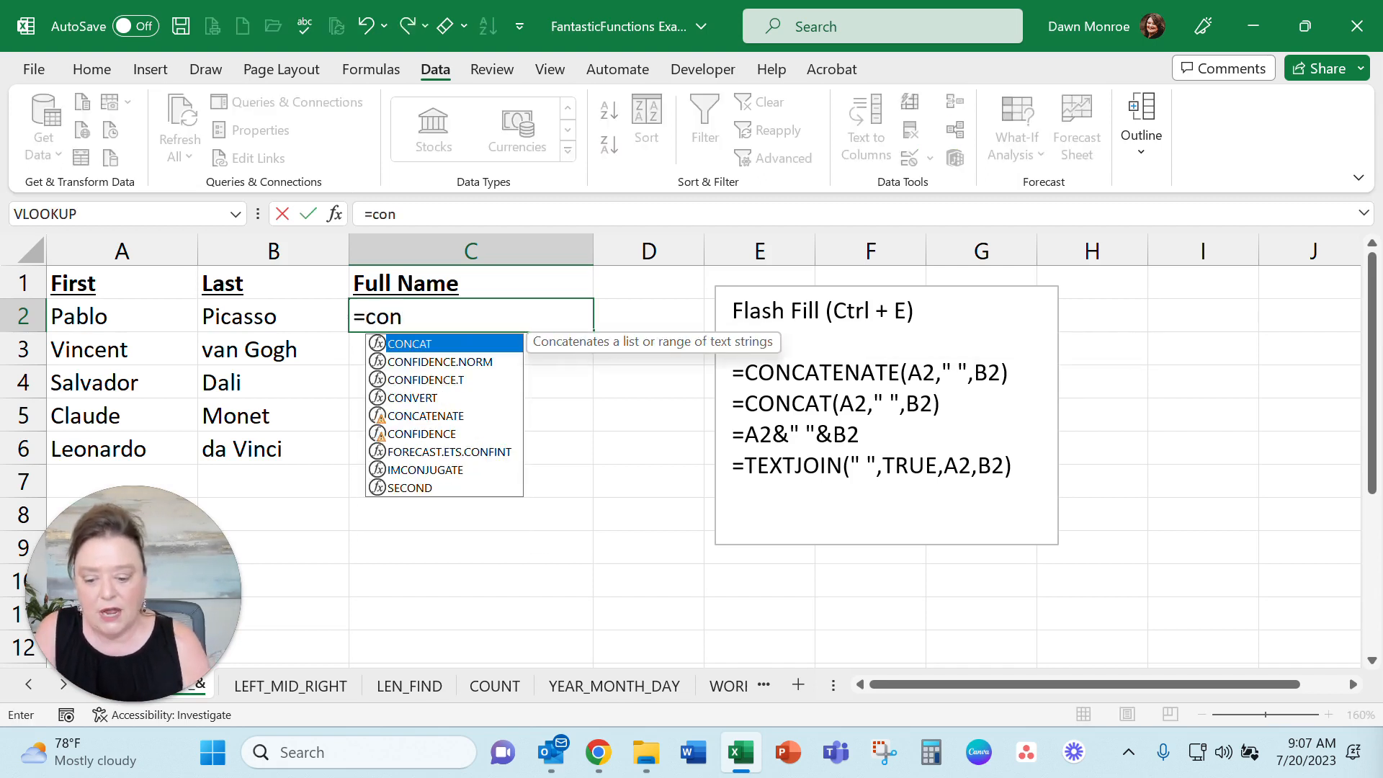
pyautogui.write('cat')
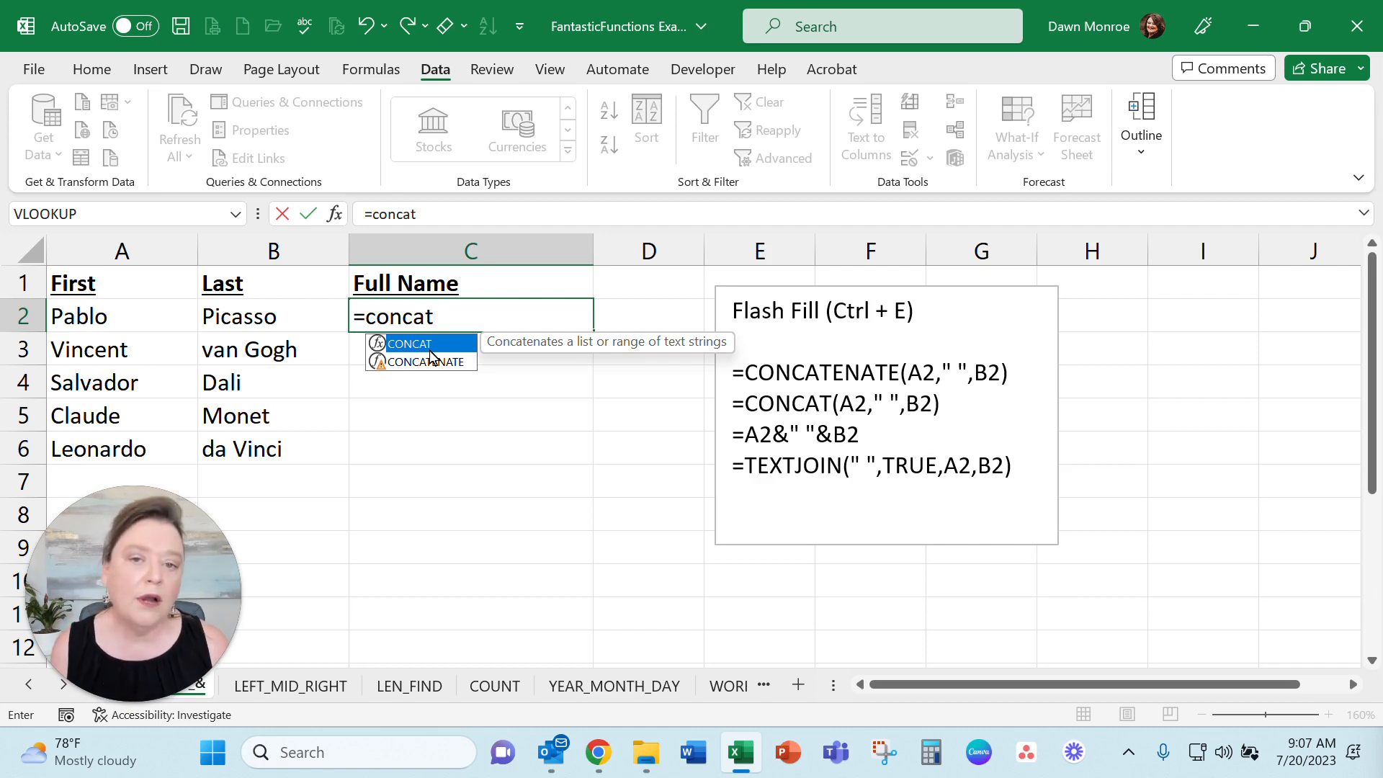
pyautogui.press('Tab')
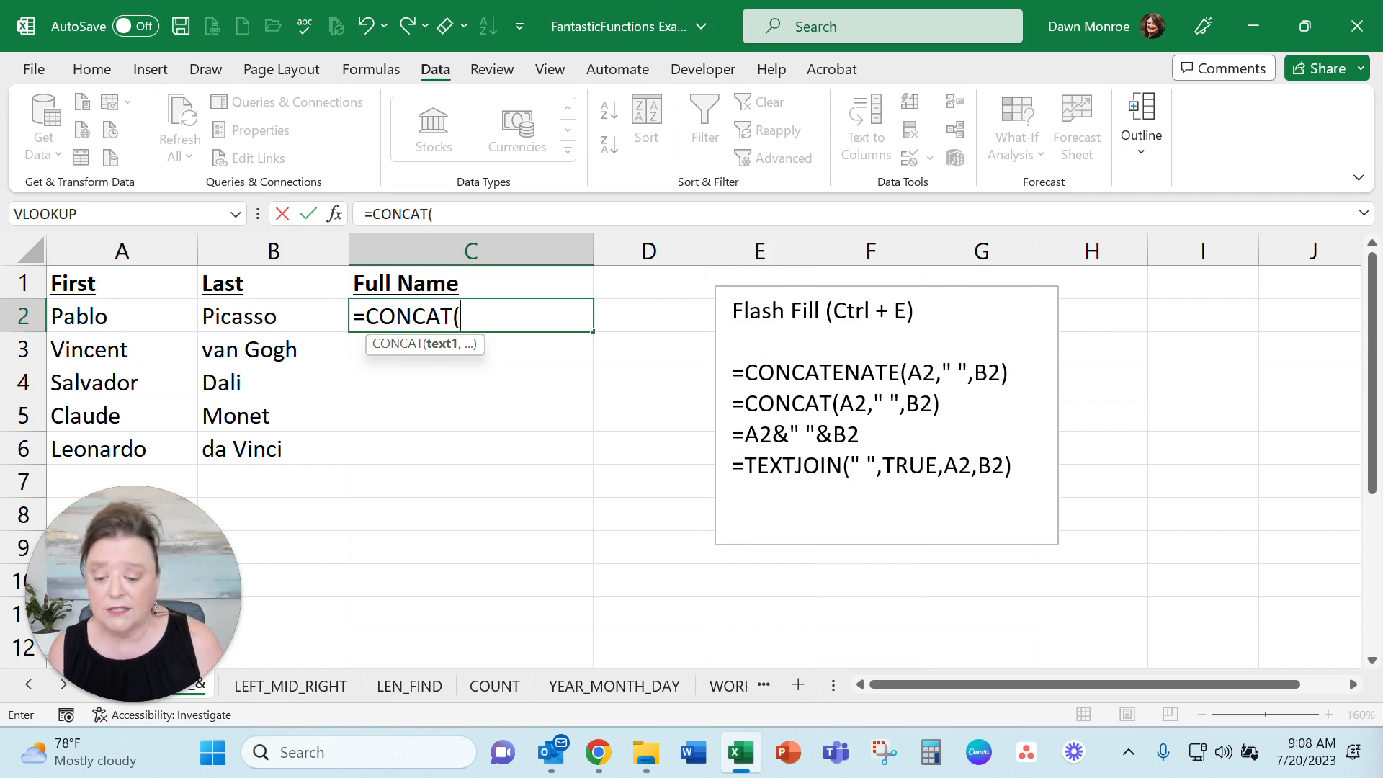
pyautogui.click(137, 317)
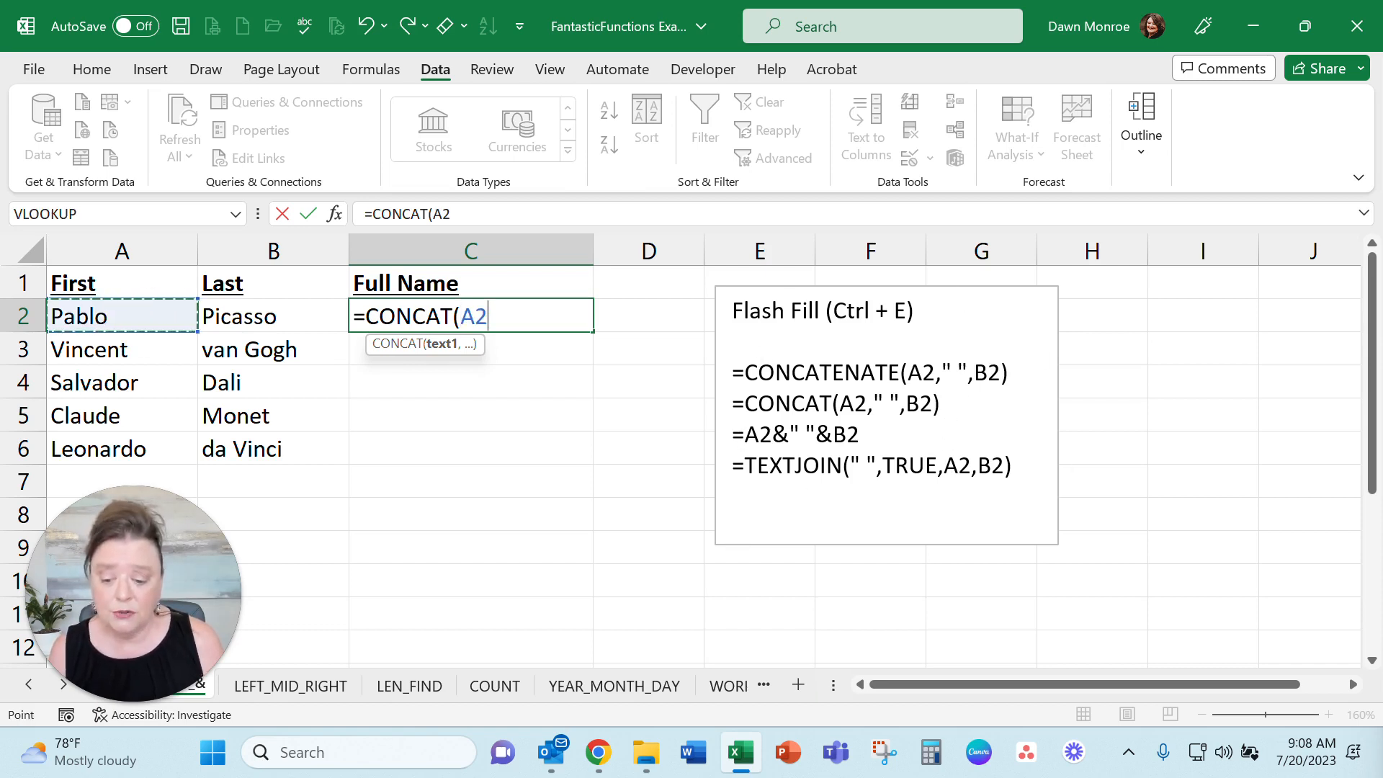
pyautogui.write(',')
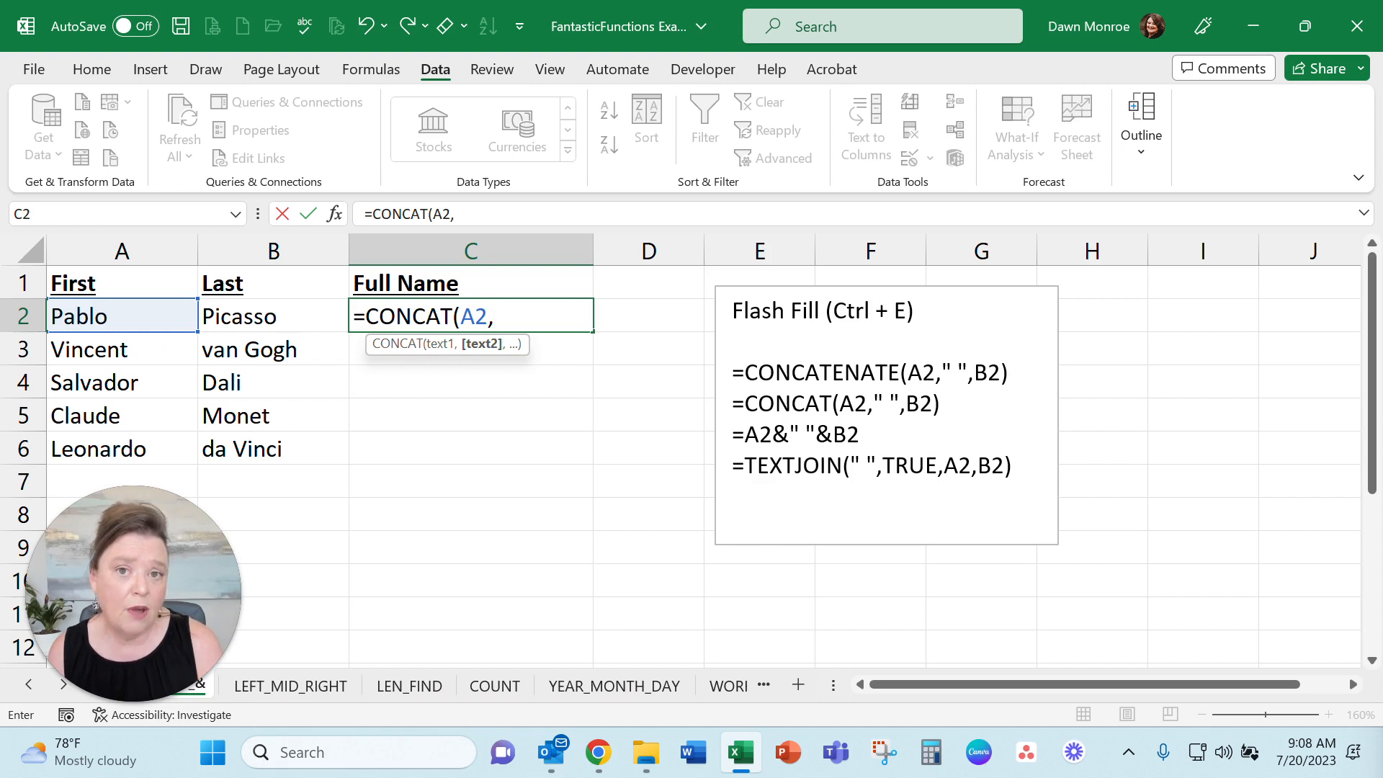
pyautogui.write('" ')
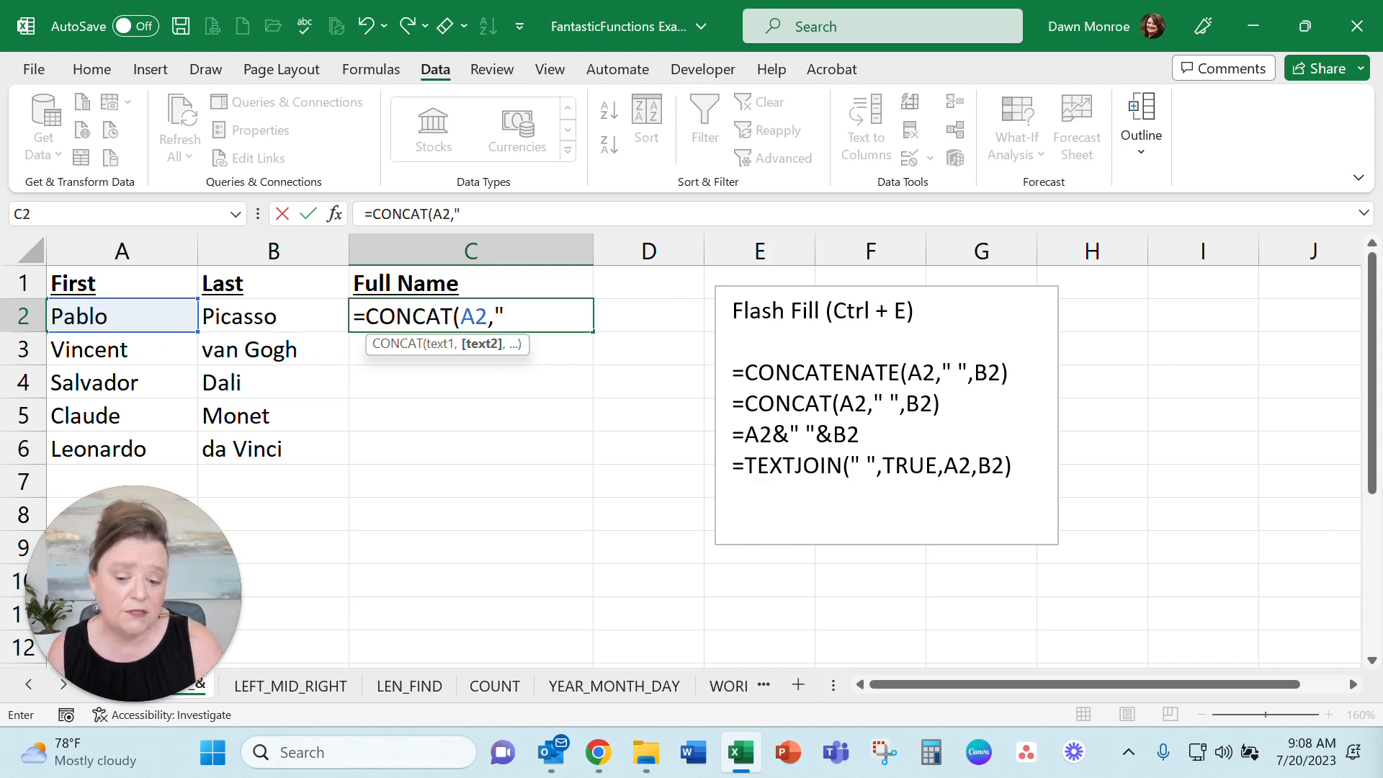
pyautogui.write('"')
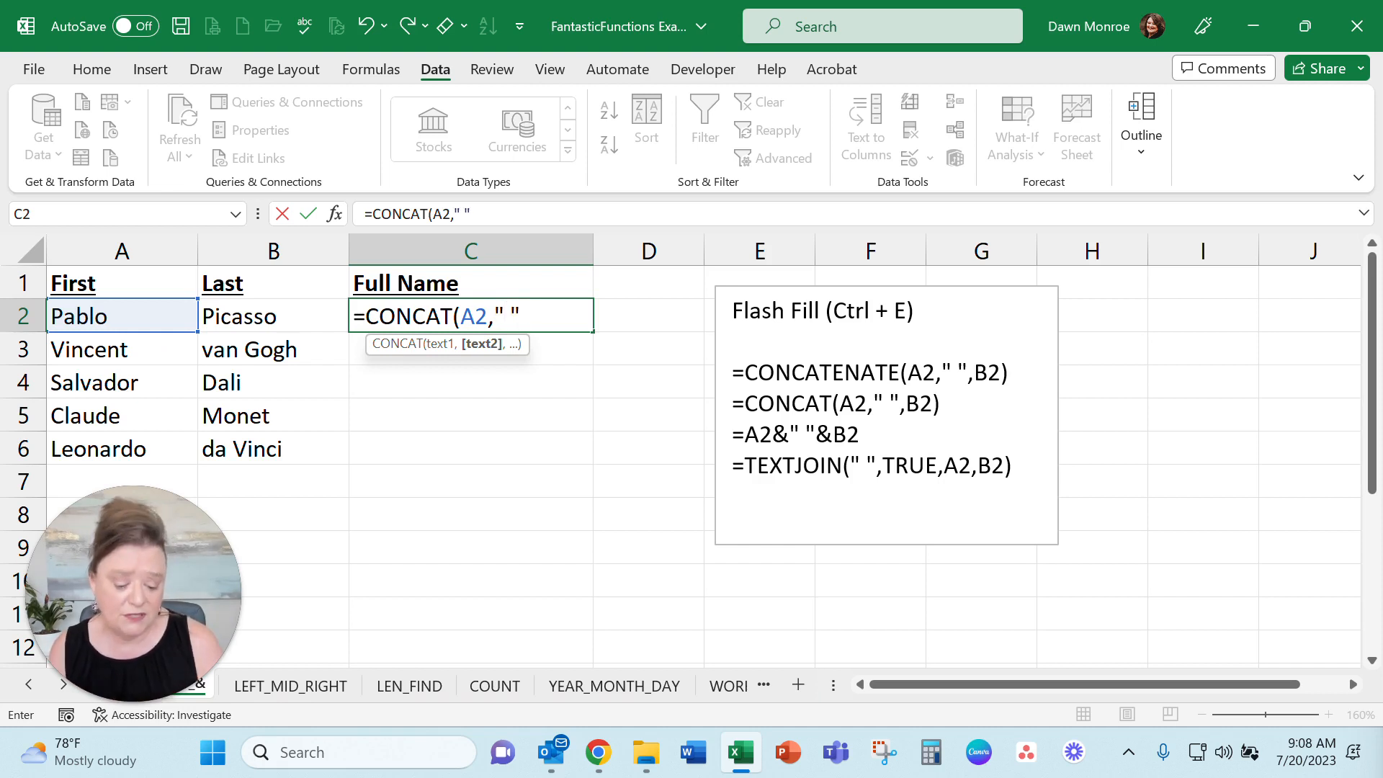
pyautogui.write(',')
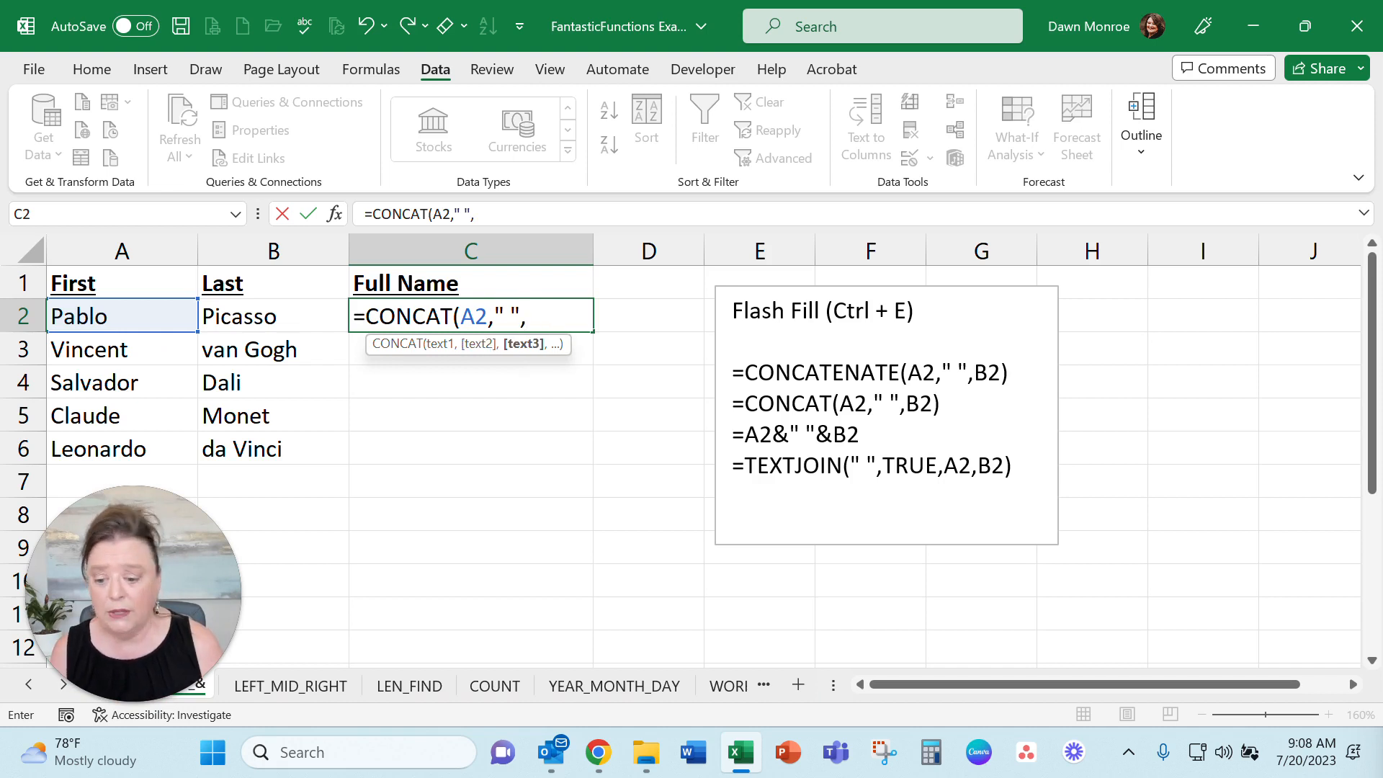
pyautogui.click(306, 316)
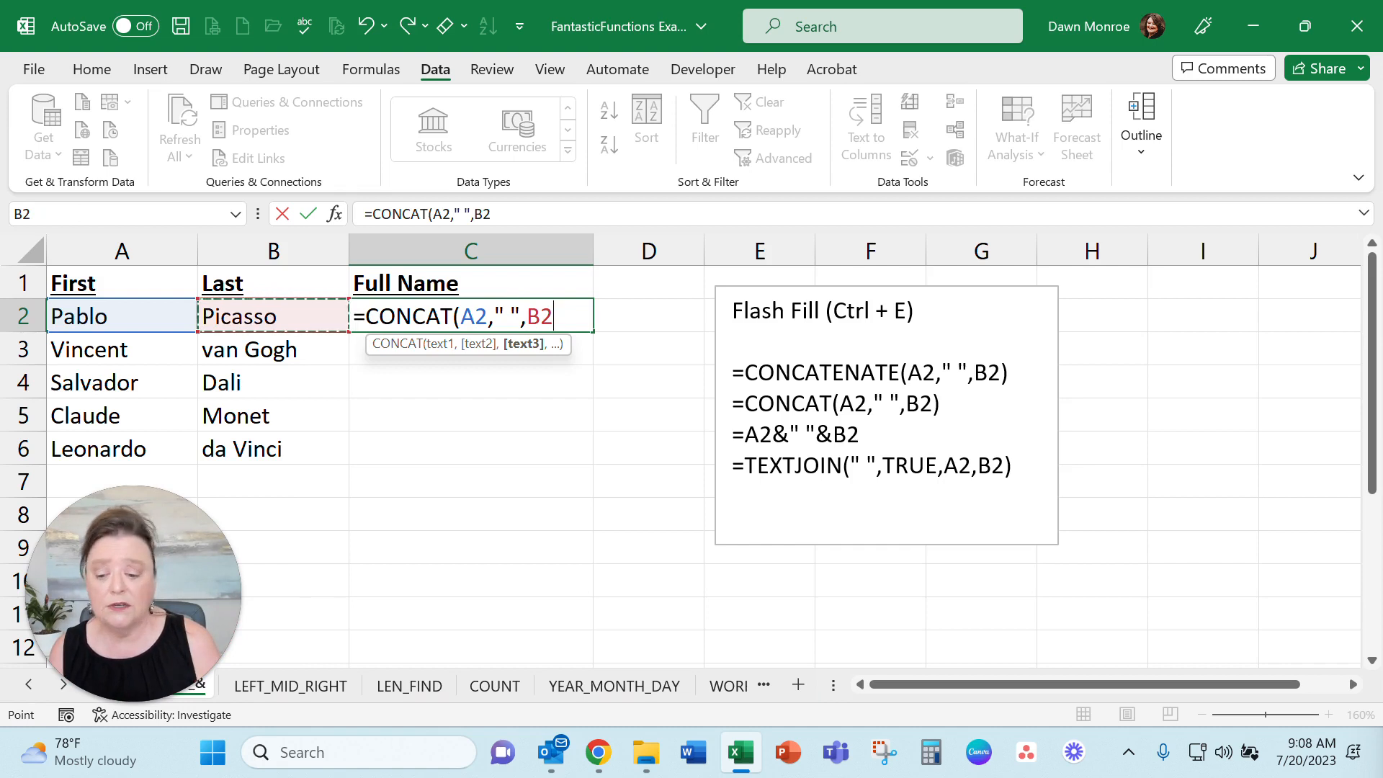
pyautogui.click(310, 217)
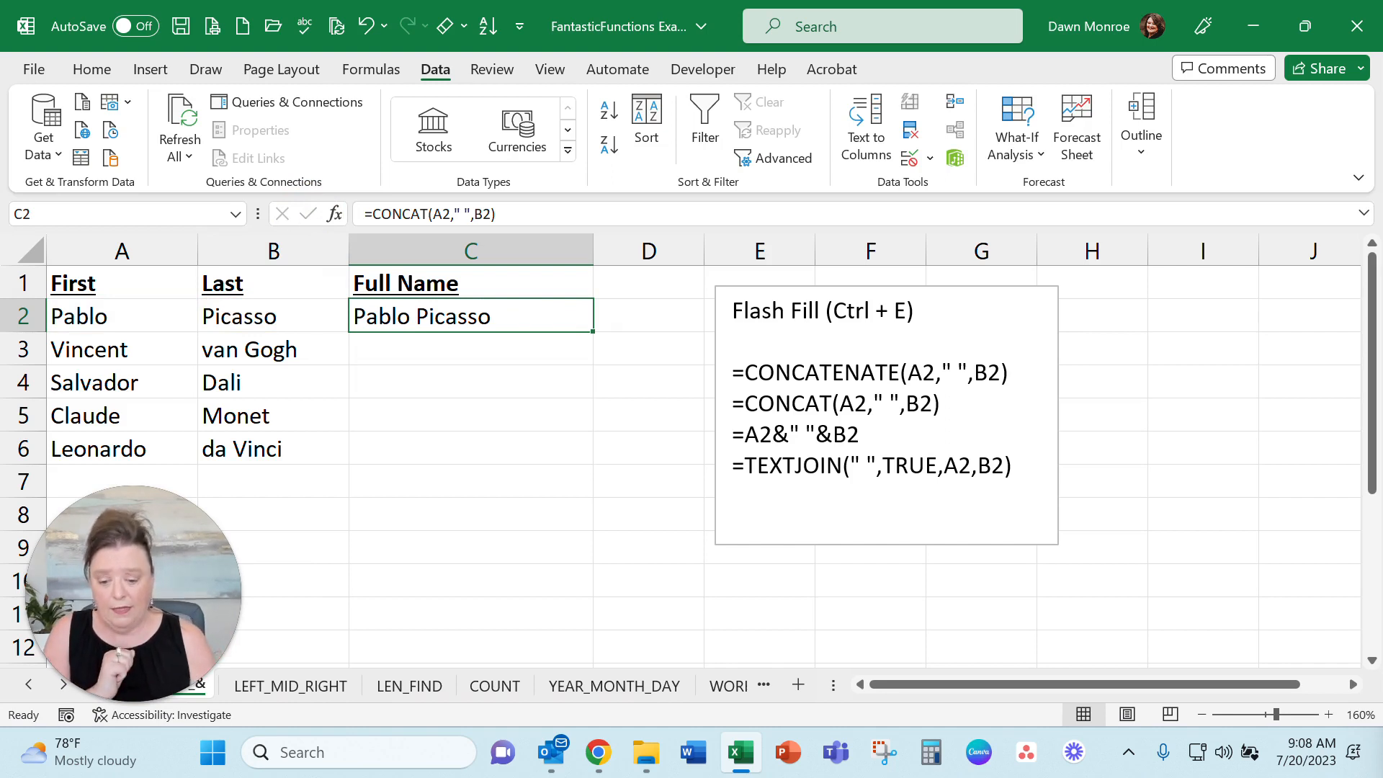
pyautogui.doubleClick(592, 330)
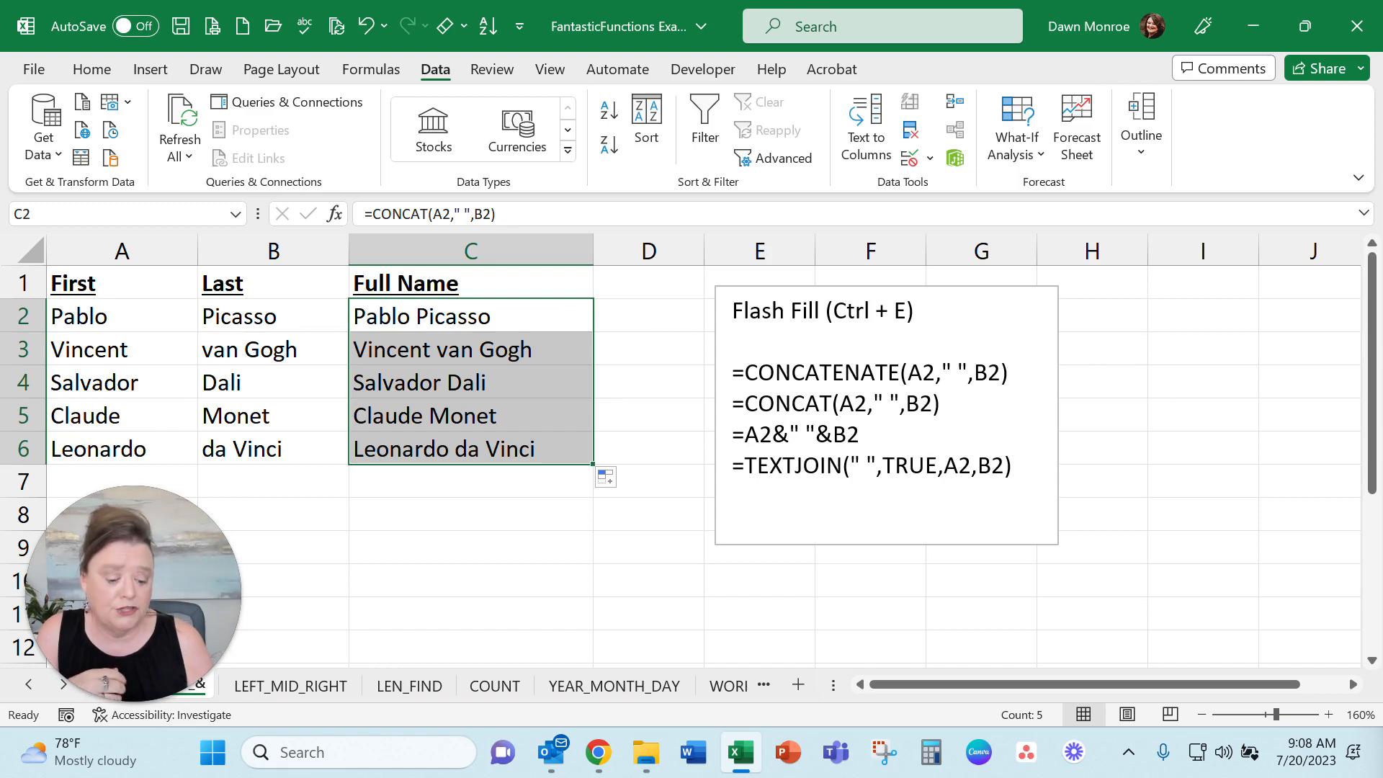
# Step: Replace the CONCAT formulas in C2:C6 with the ampersand formula =A2&" "&B2, filled down from C2
pyautogui.press('Delete')
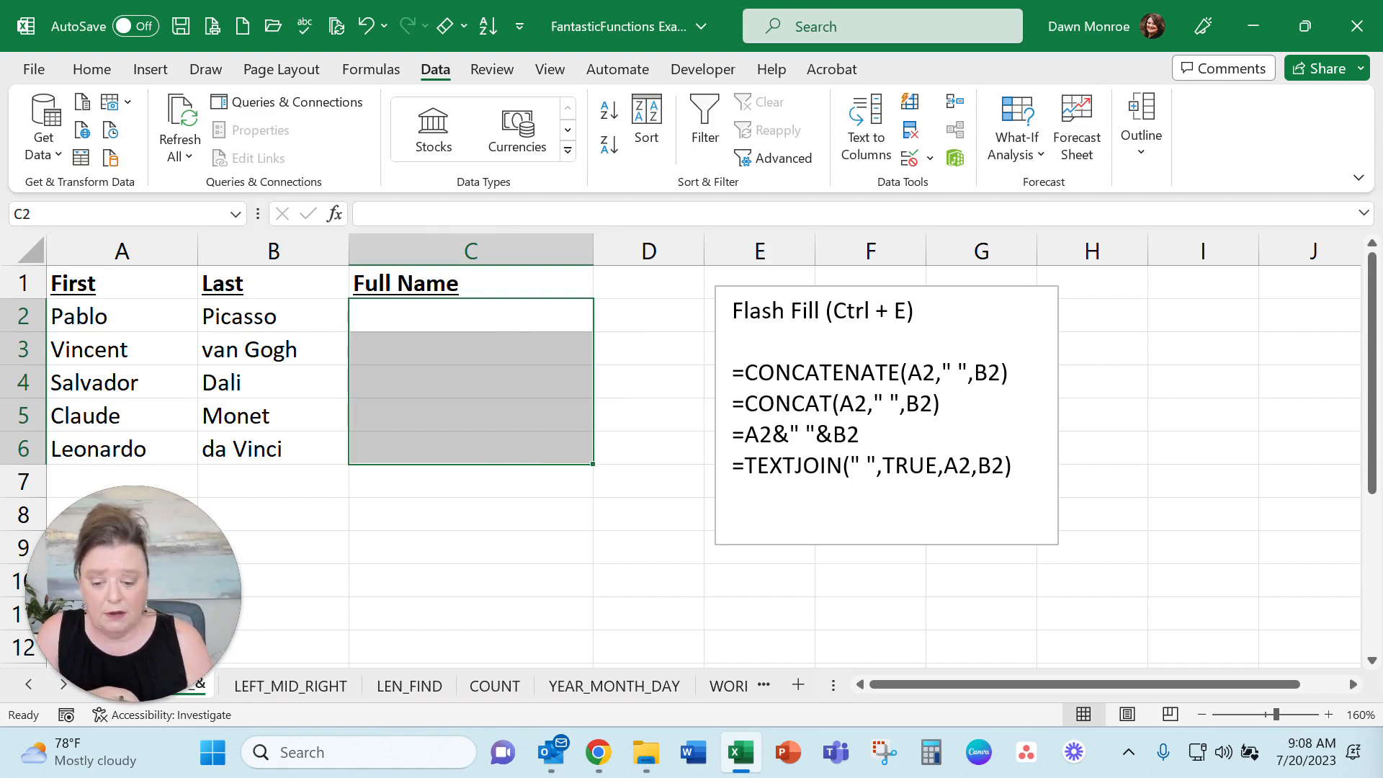
pyautogui.click(507, 316)
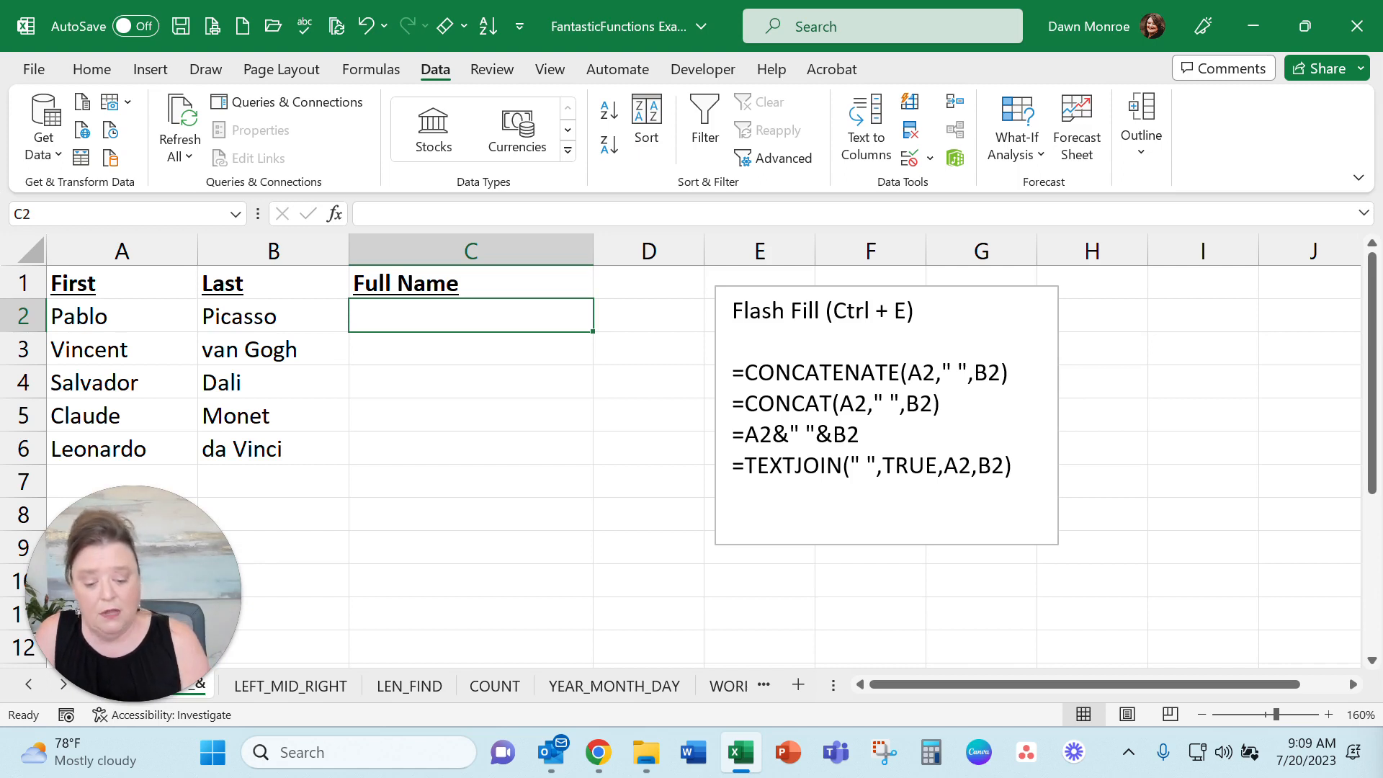
pyautogui.write('=')
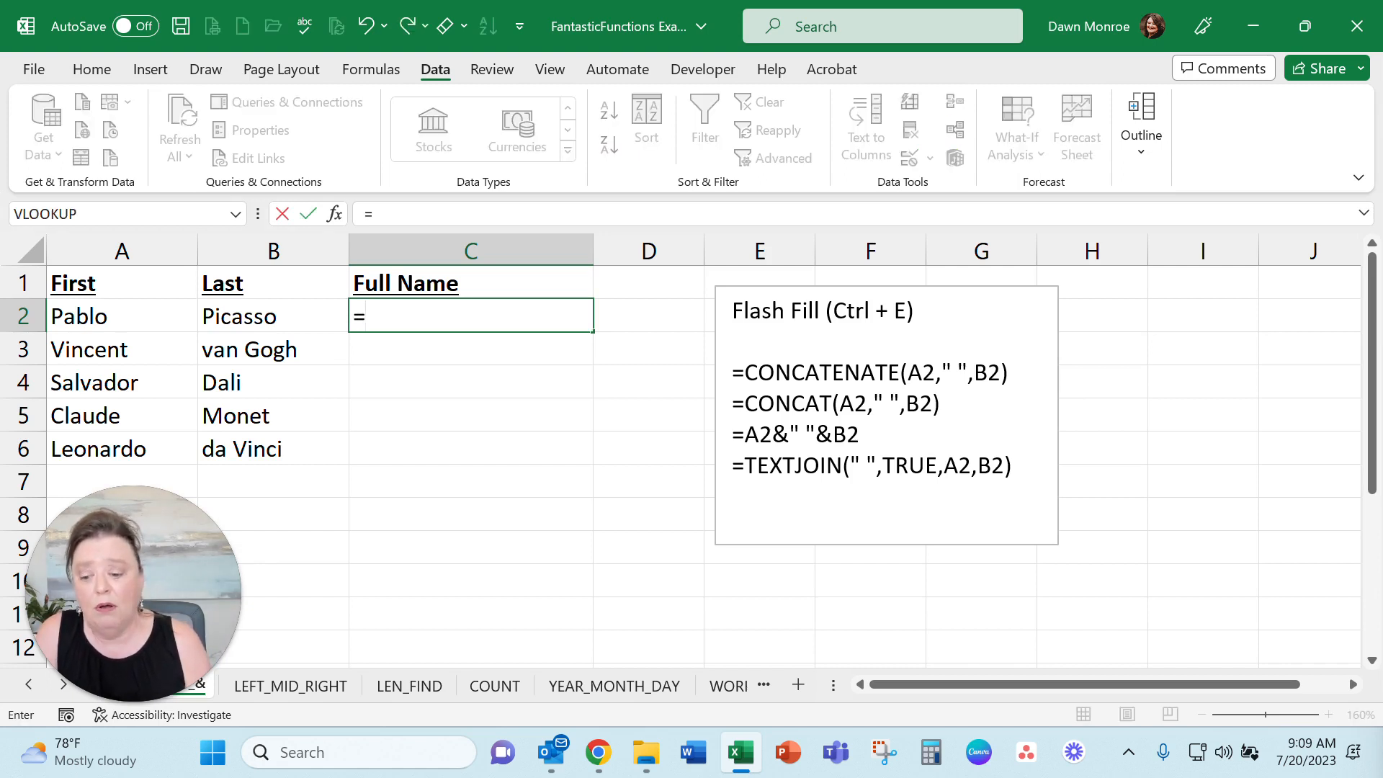
pyautogui.click(153, 317)
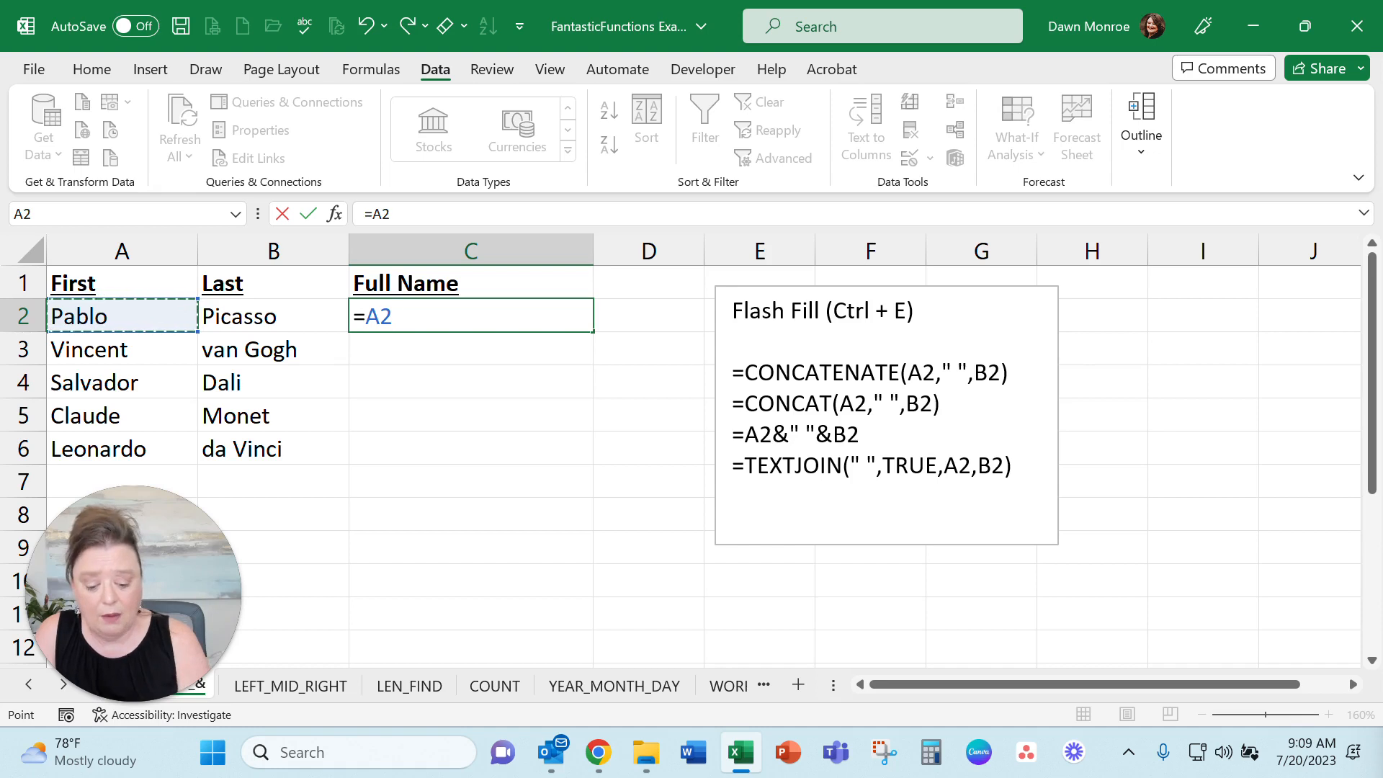
pyautogui.write('&"')
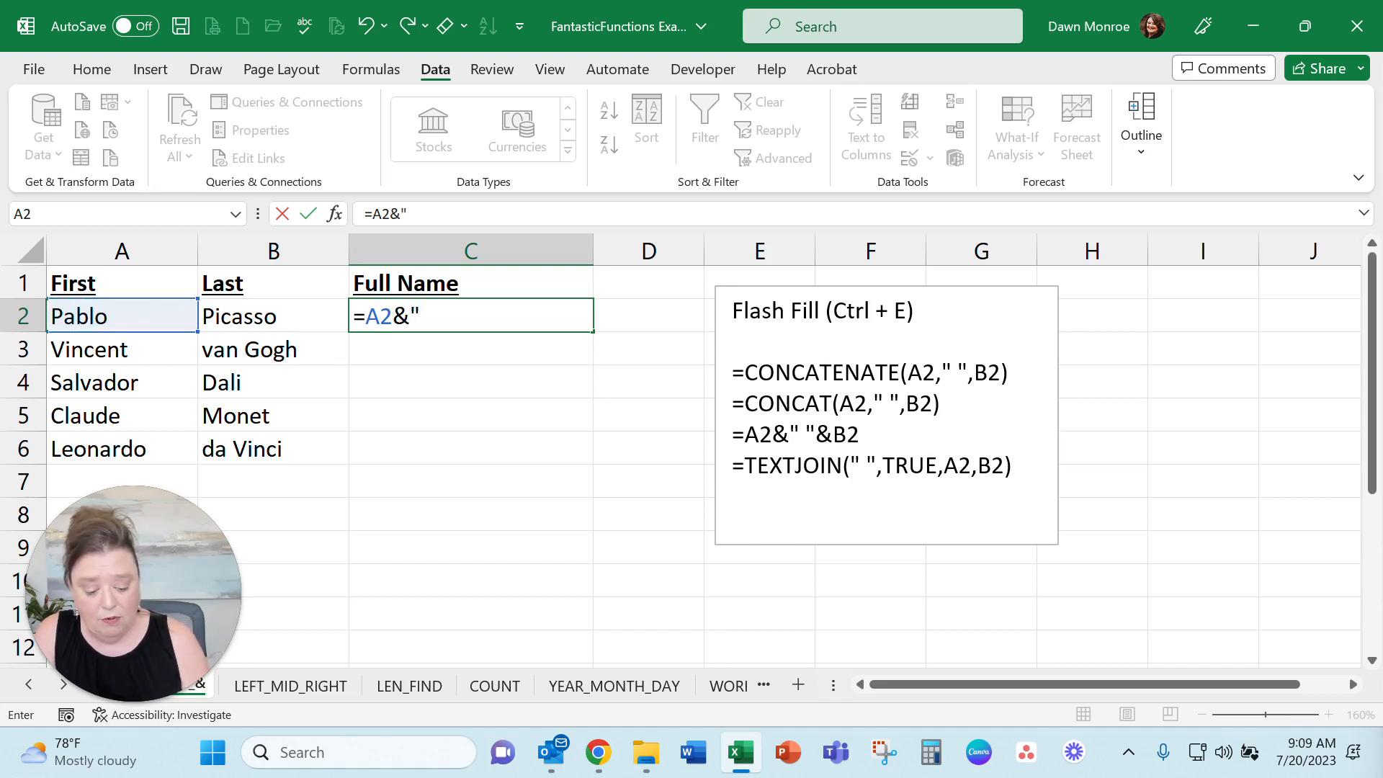
pyautogui.write(' "')
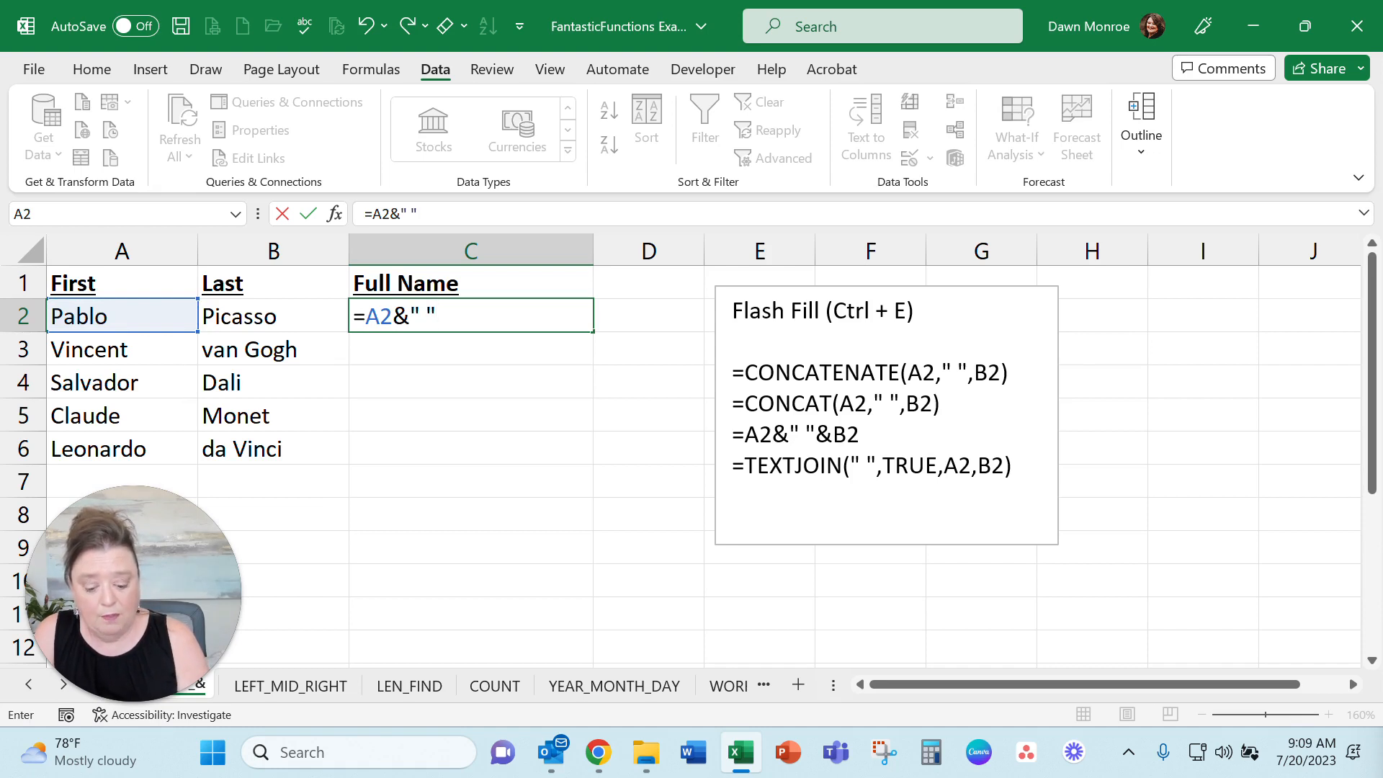
pyautogui.write('^')
pyautogui.press('BackSpace')
pyautogui.write('&')
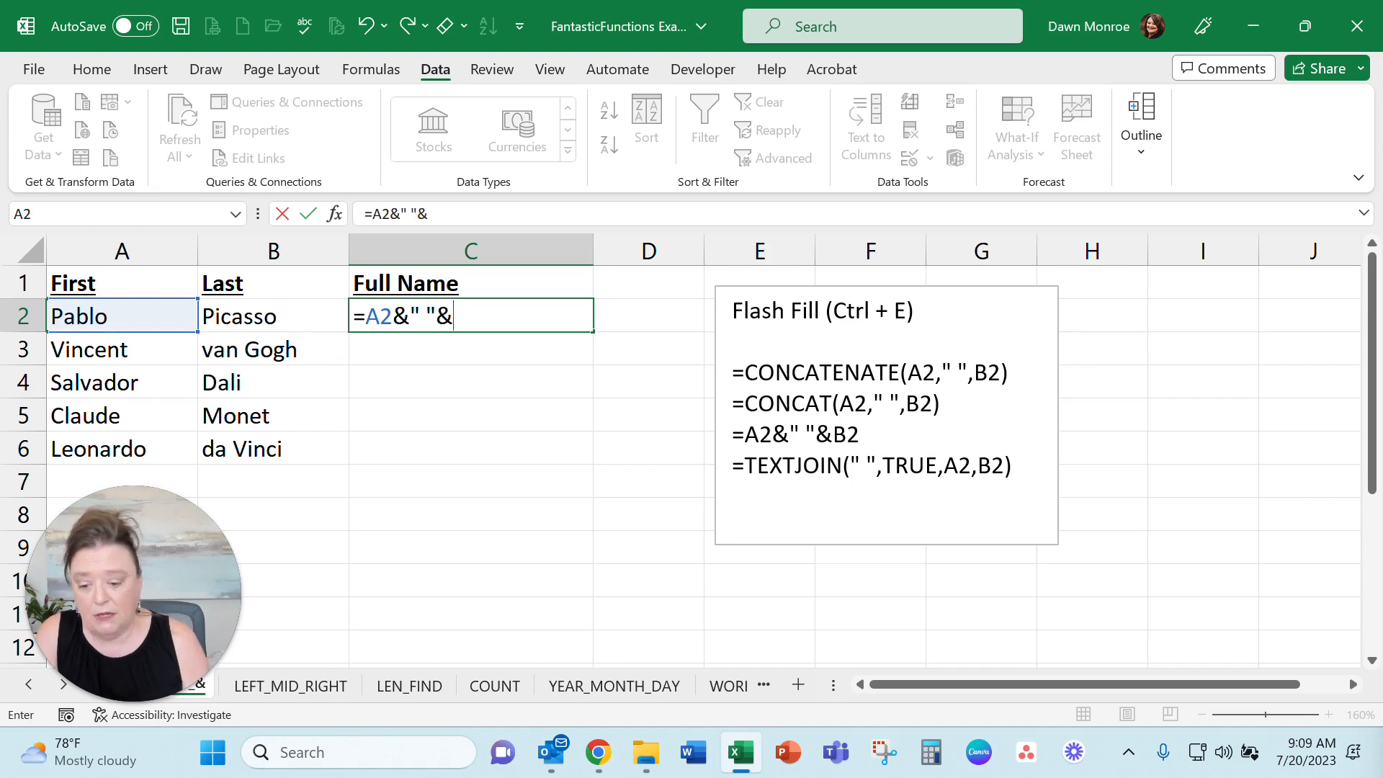
pyautogui.press('Left')
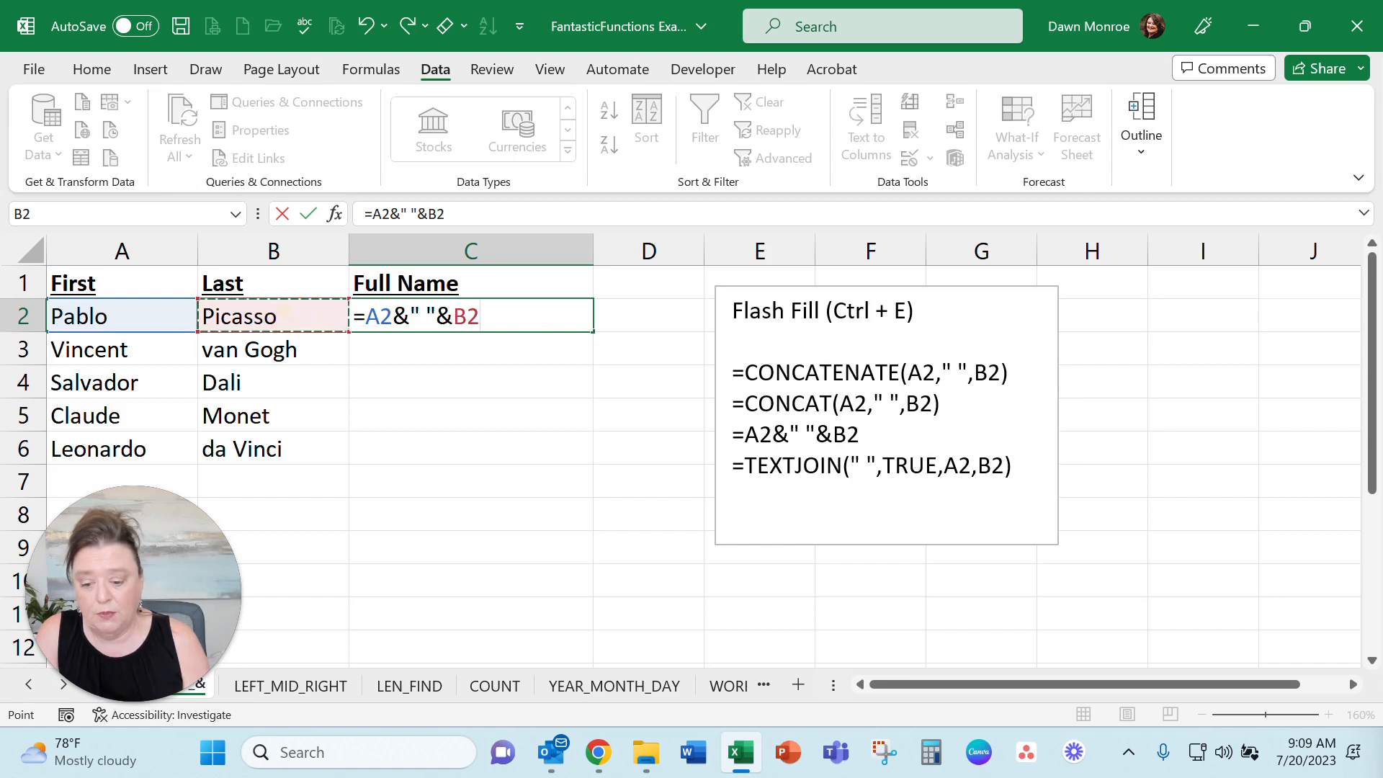
pyautogui.click(309, 215)
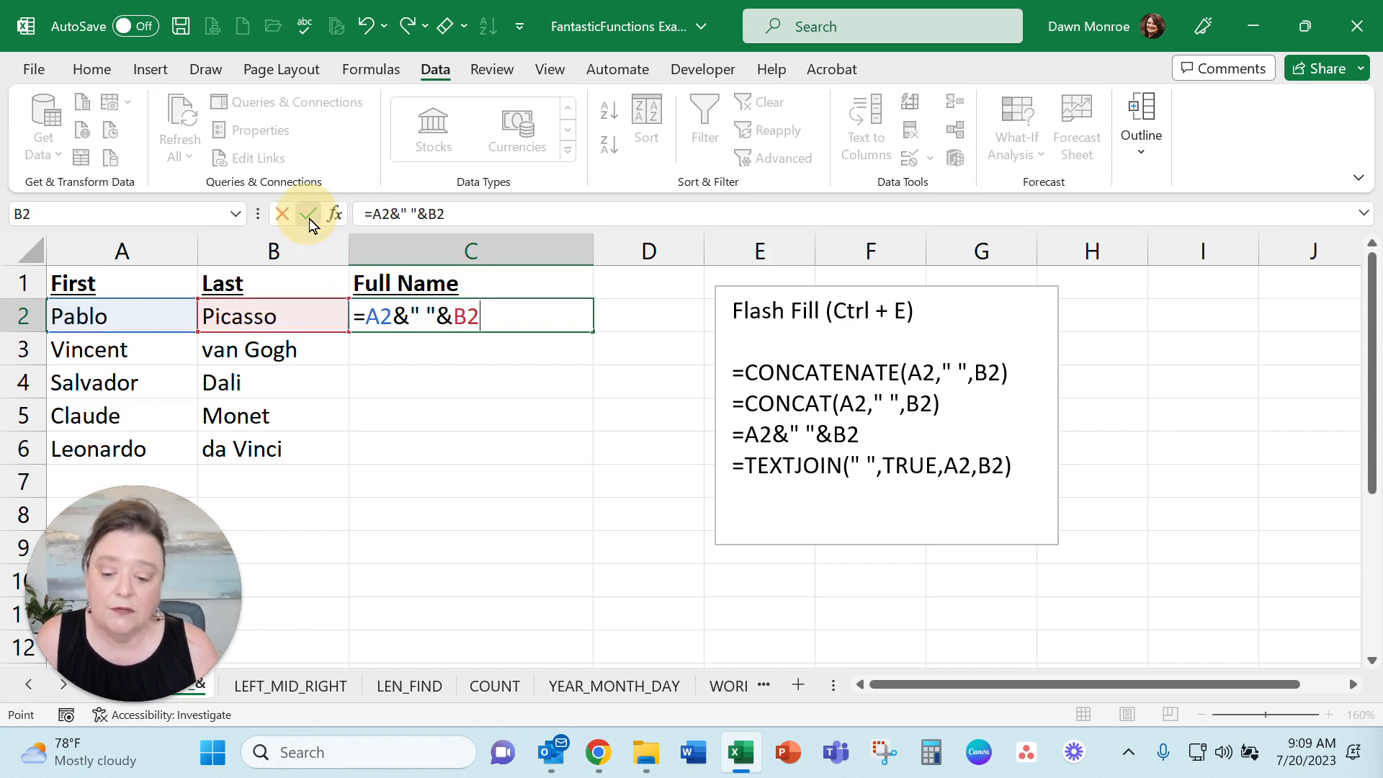
pyautogui.doubleClick(592, 331)
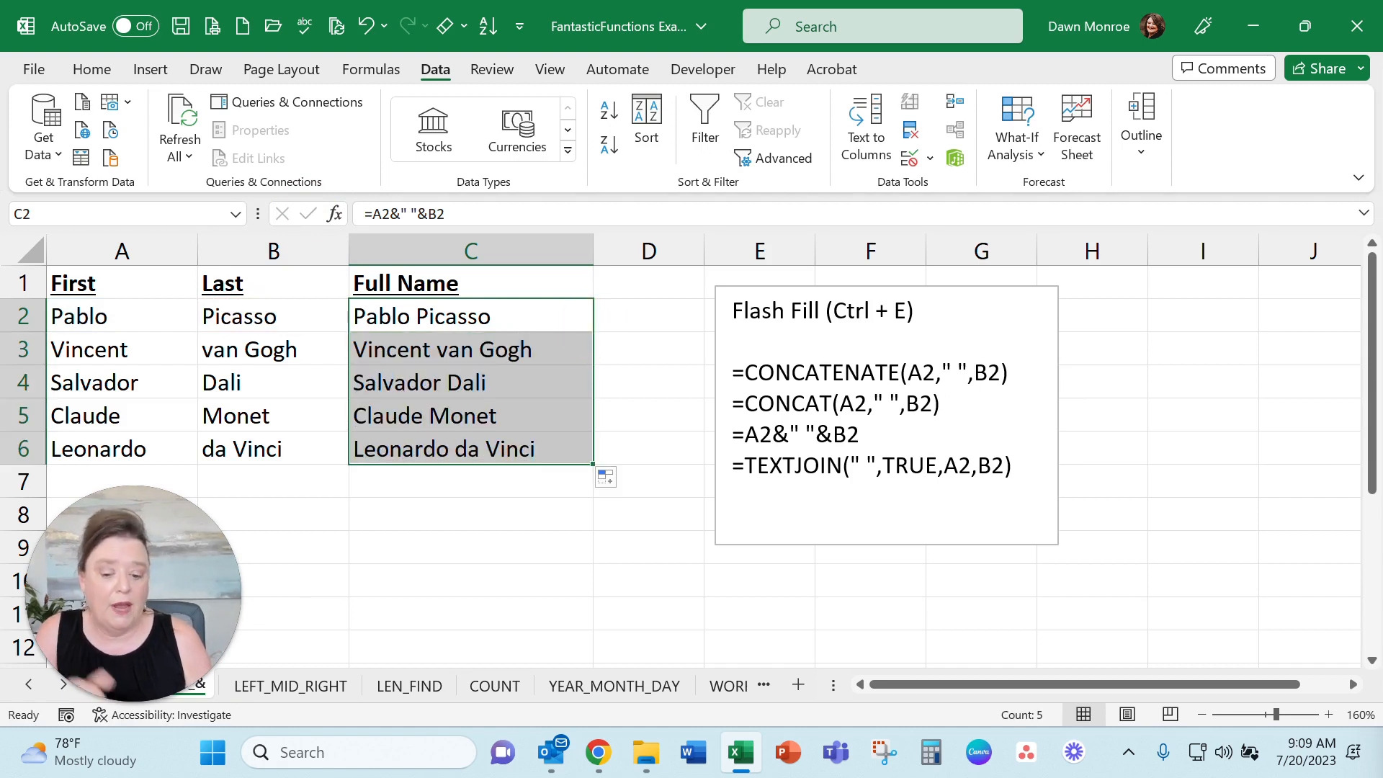
# Step: Replace the ampersand formulas in C2:C6 with the formula =TEXTJOIN(" ",TRUE,A2,B2), filled down from C2
pyautogui.press('Delete')
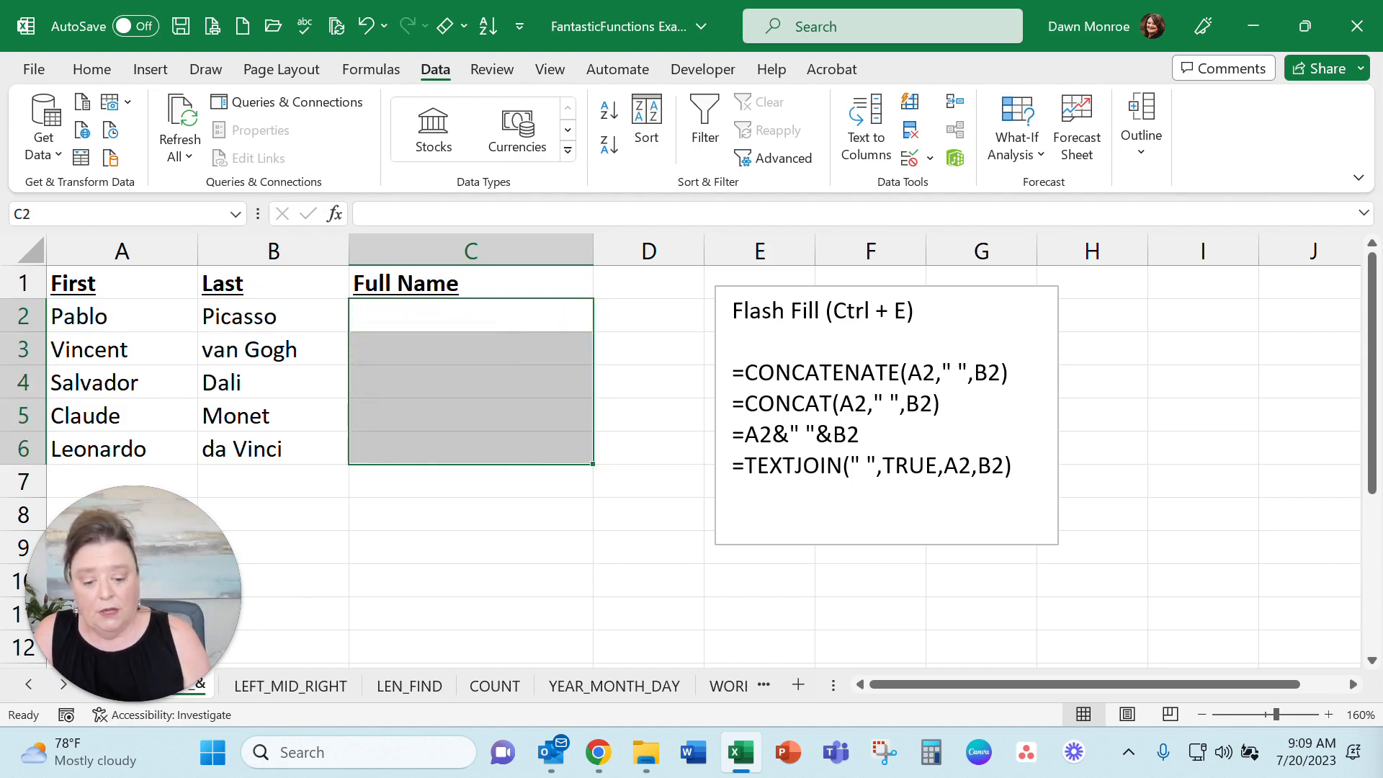
pyautogui.click(527, 318)
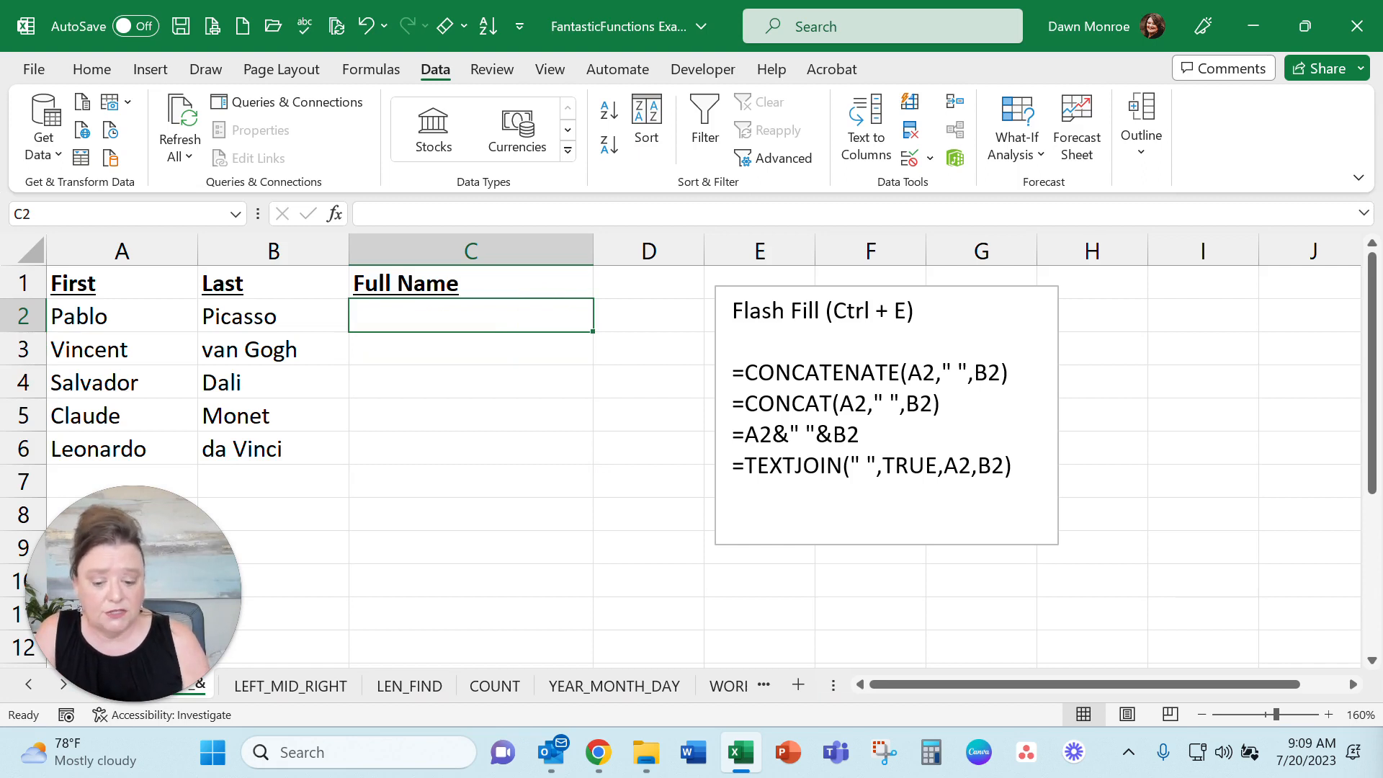
pyautogui.write('=te')
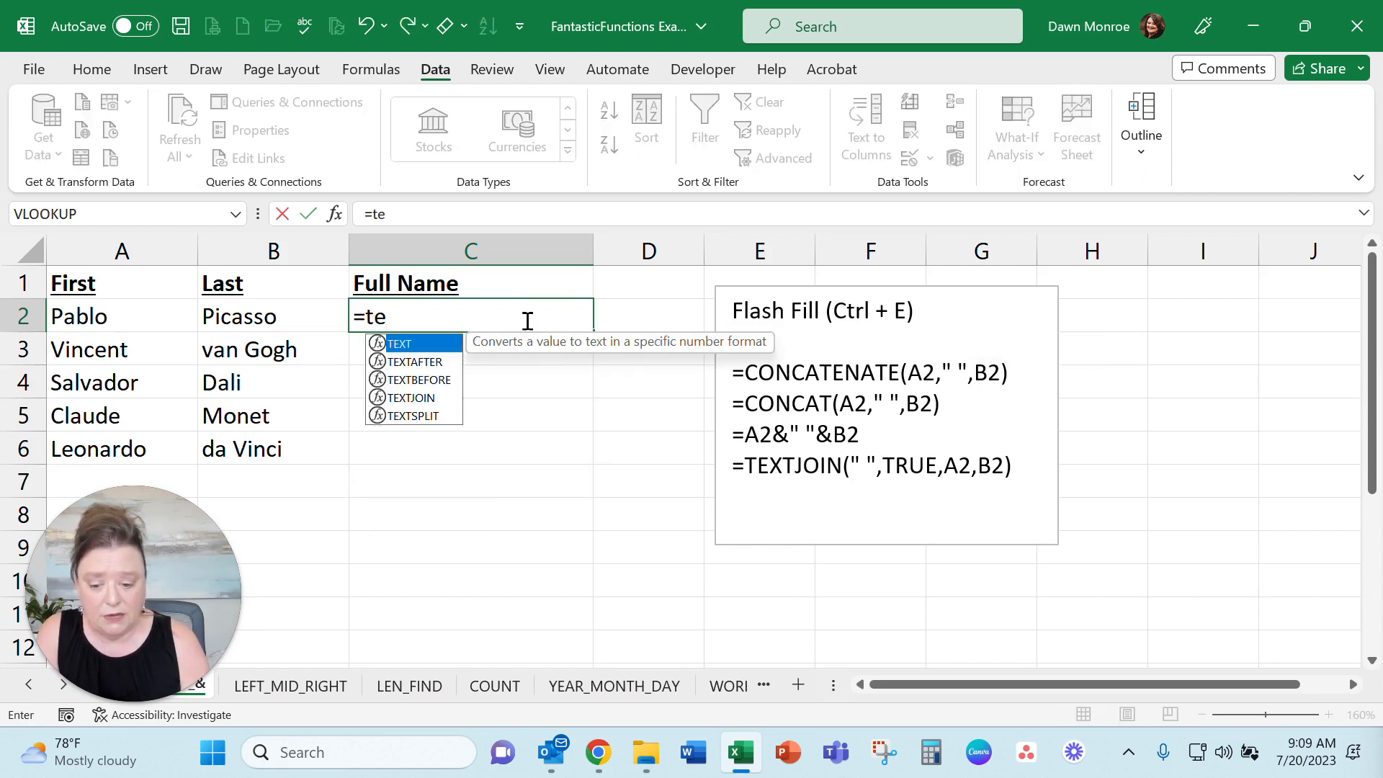
pyautogui.write('xtjoin')
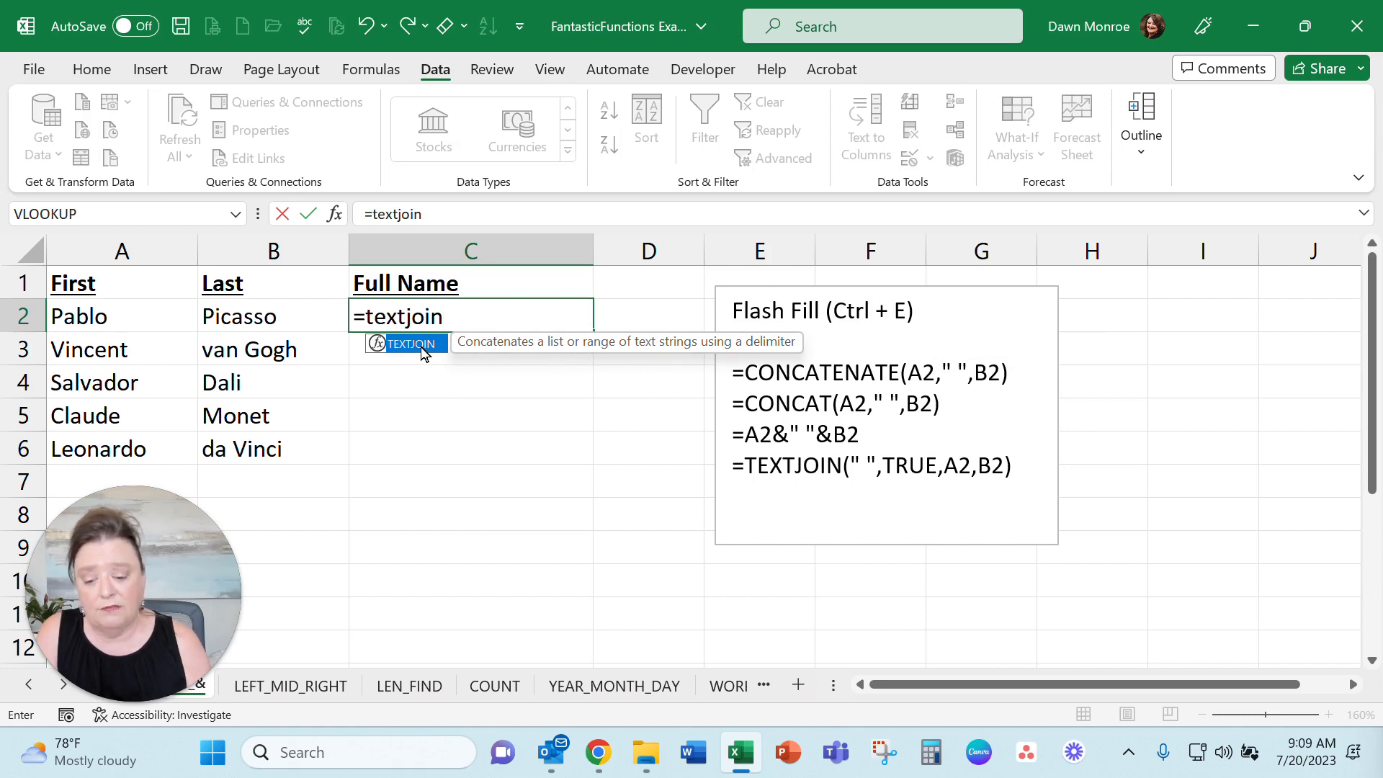
pyautogui.press('Tab')
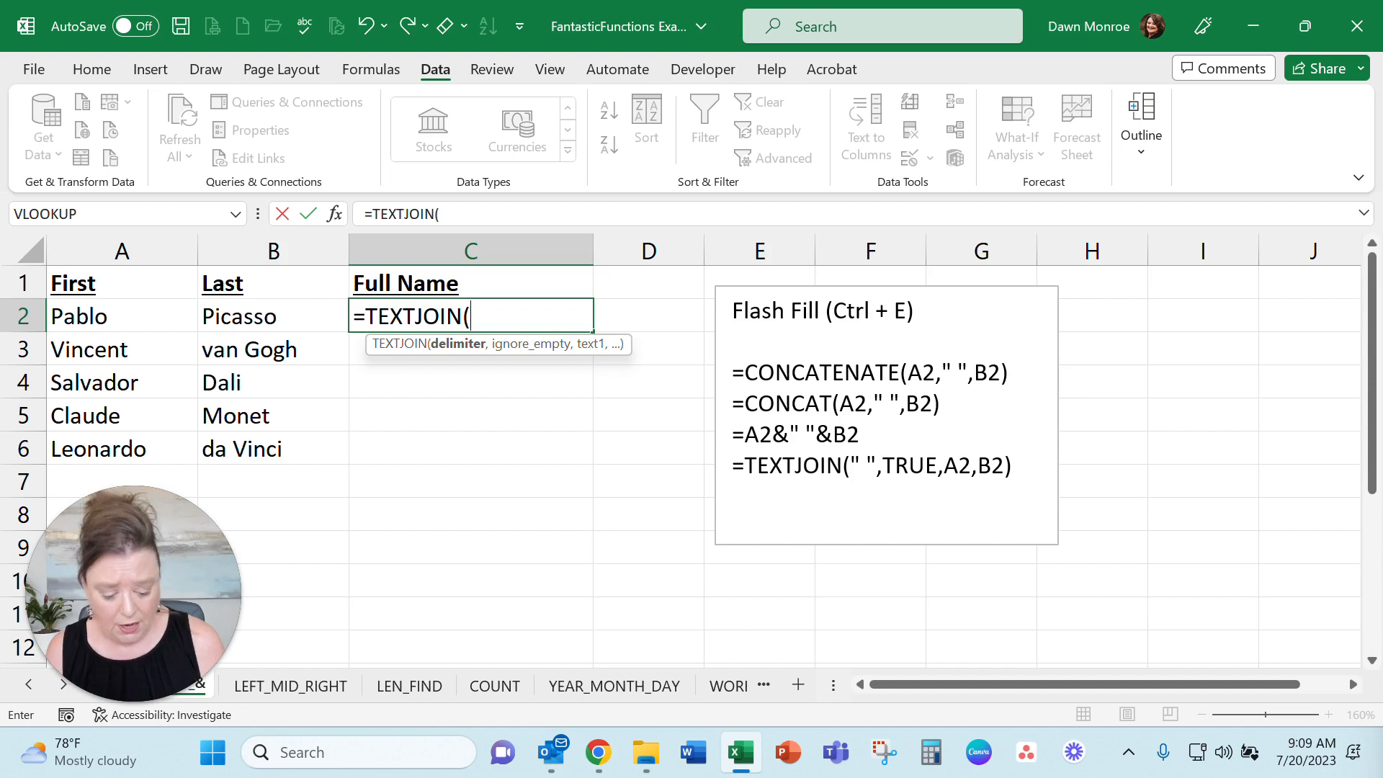
pyautogui.write('" "')
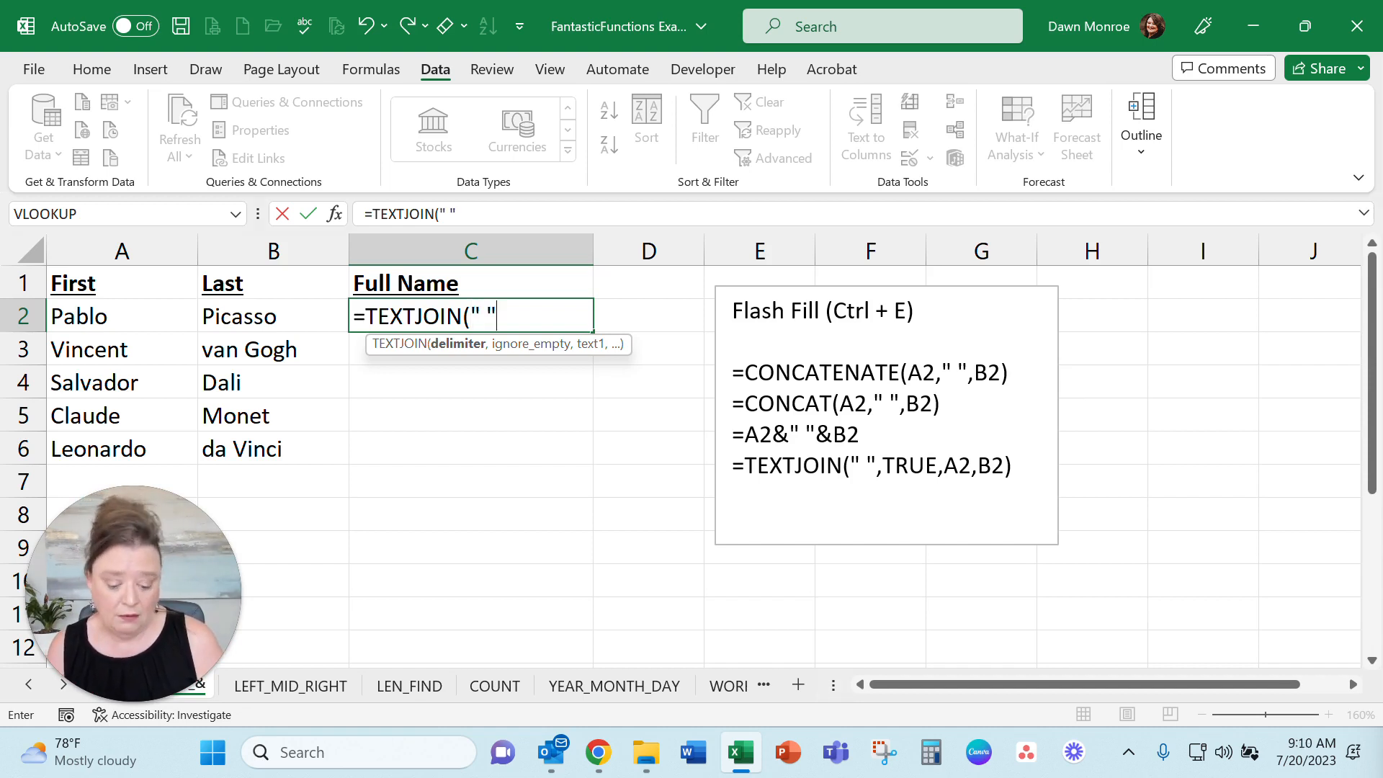
pyautogui.write(',')
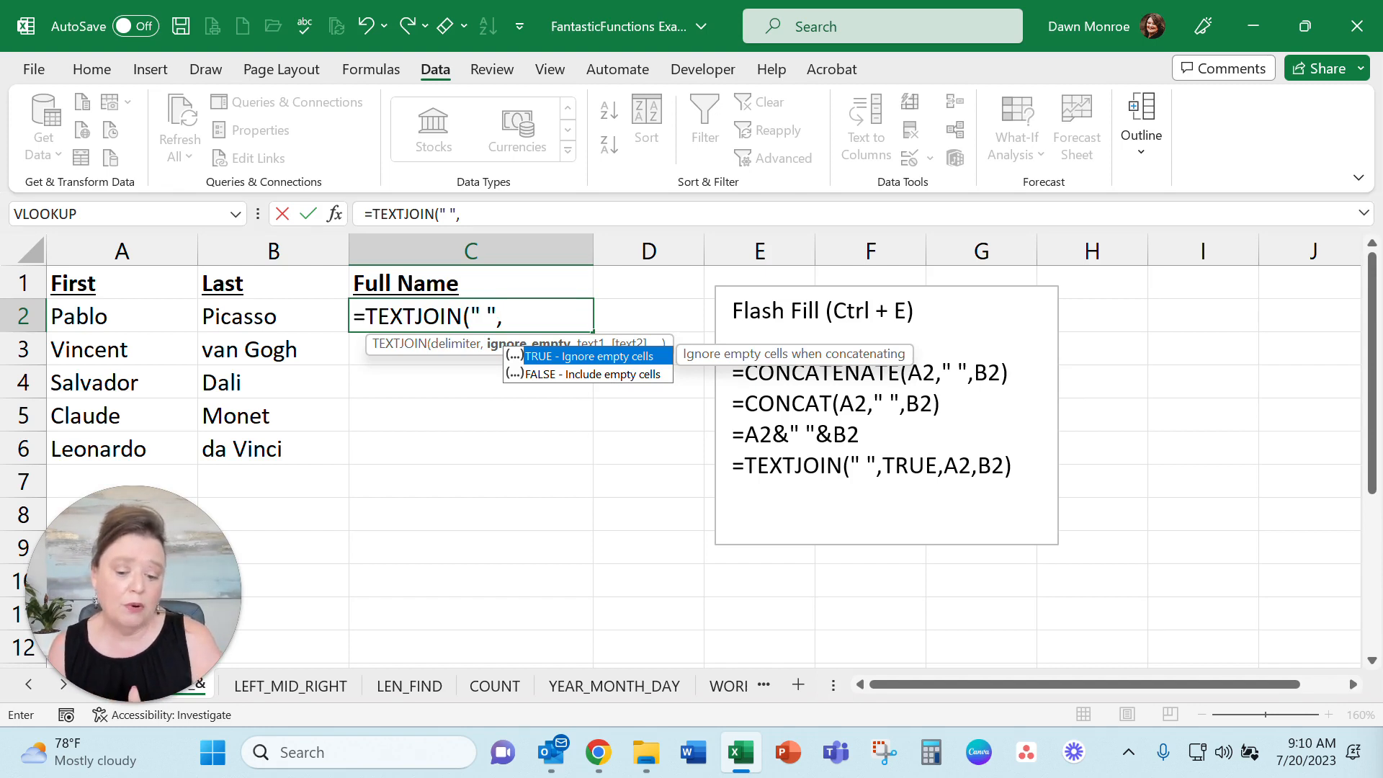
pyautogui.doubleClick(577, 357)
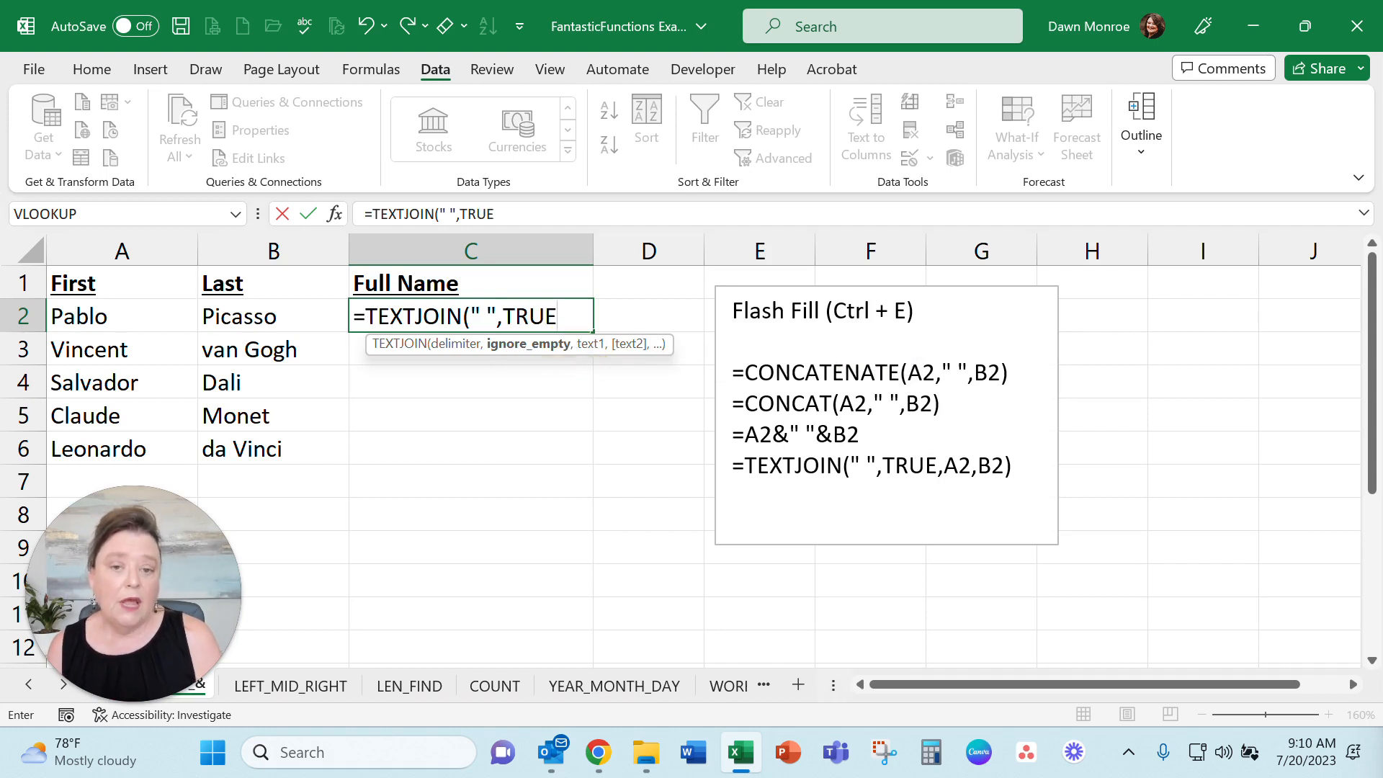
pyautogui.write(',')
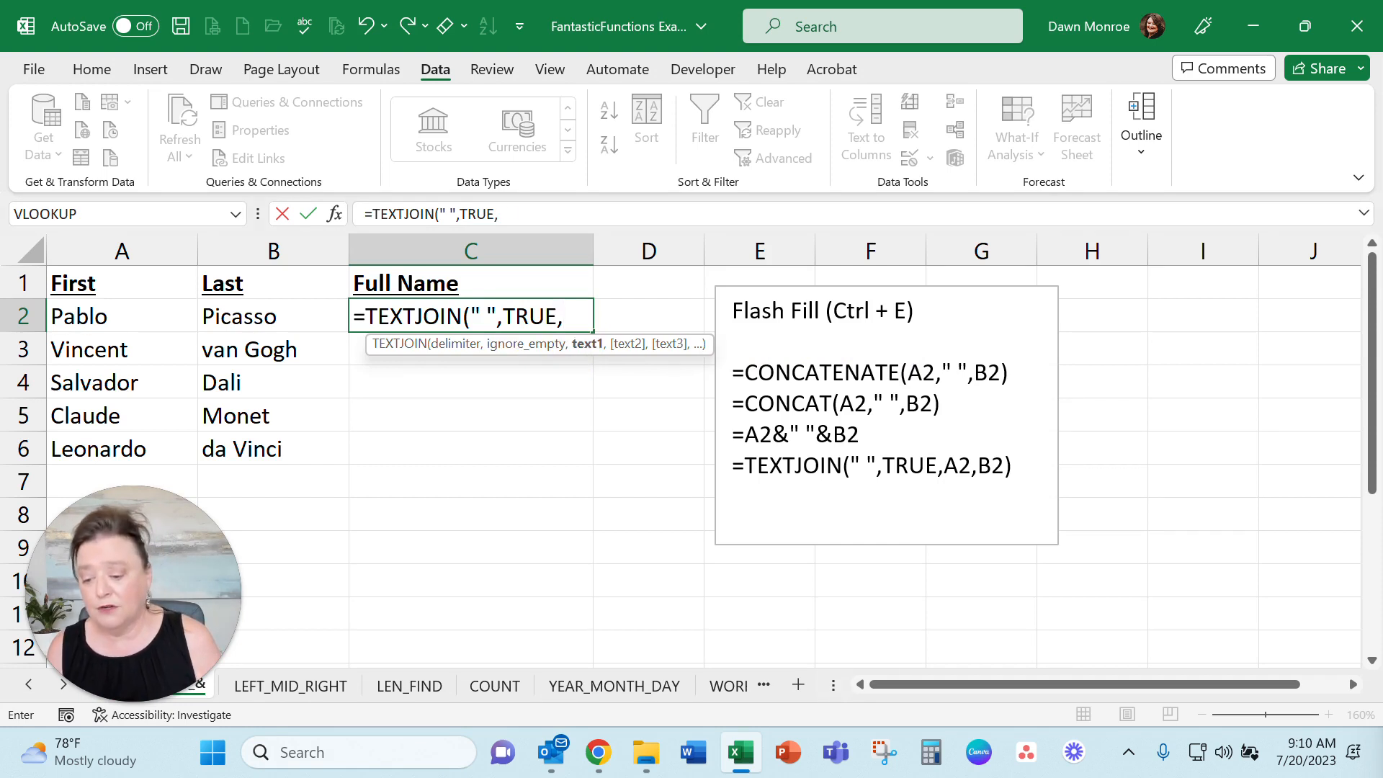
pyautogui.click(119, 314)
pyautogui.write(',')
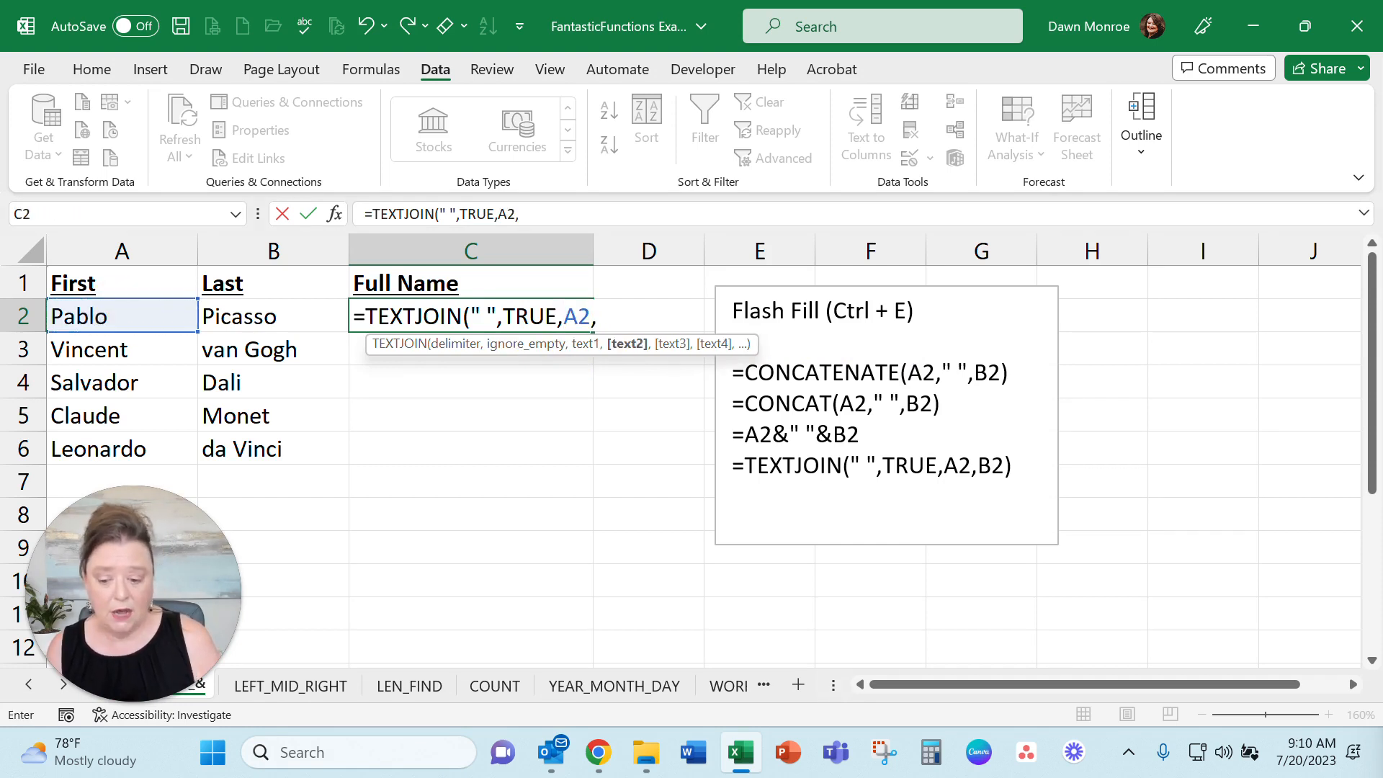
pyautogui.click(273, 316)
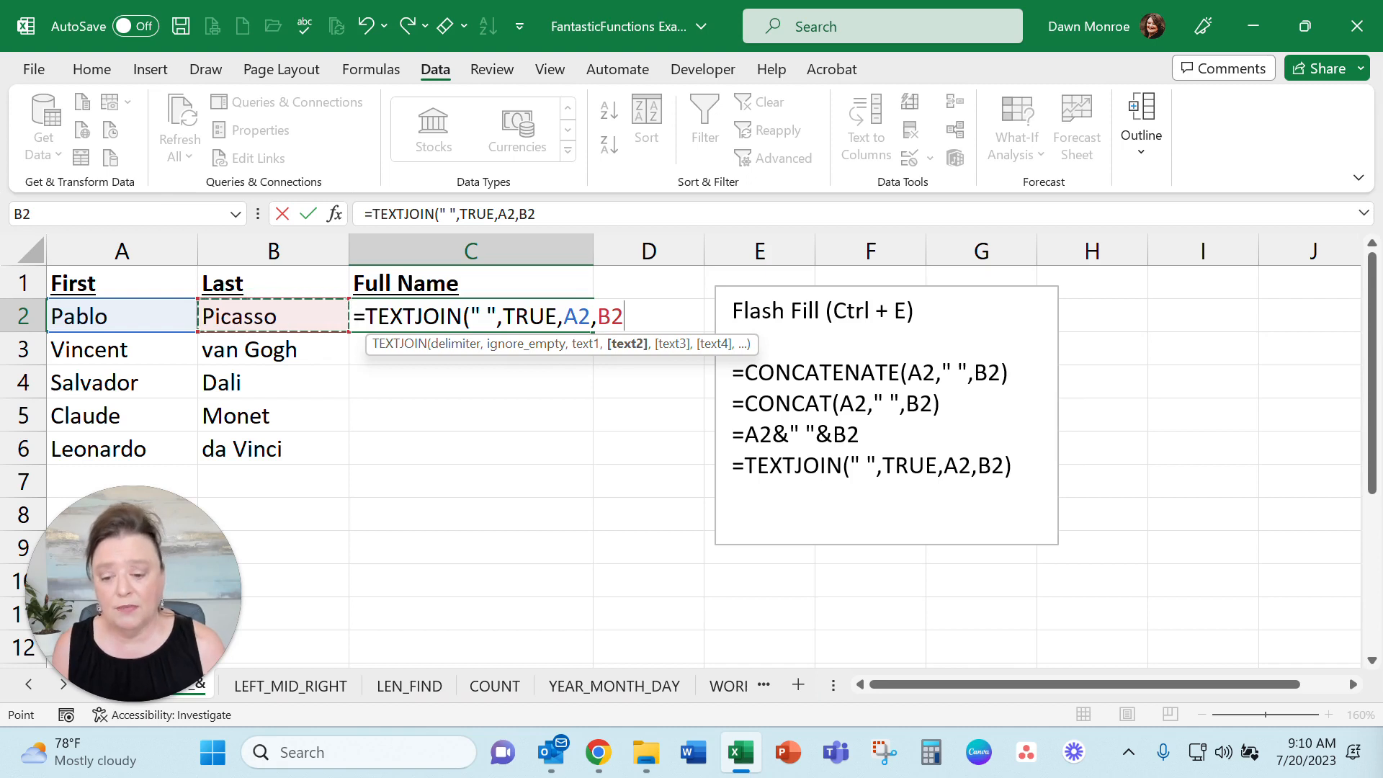
pyautogui.click(307, 214)
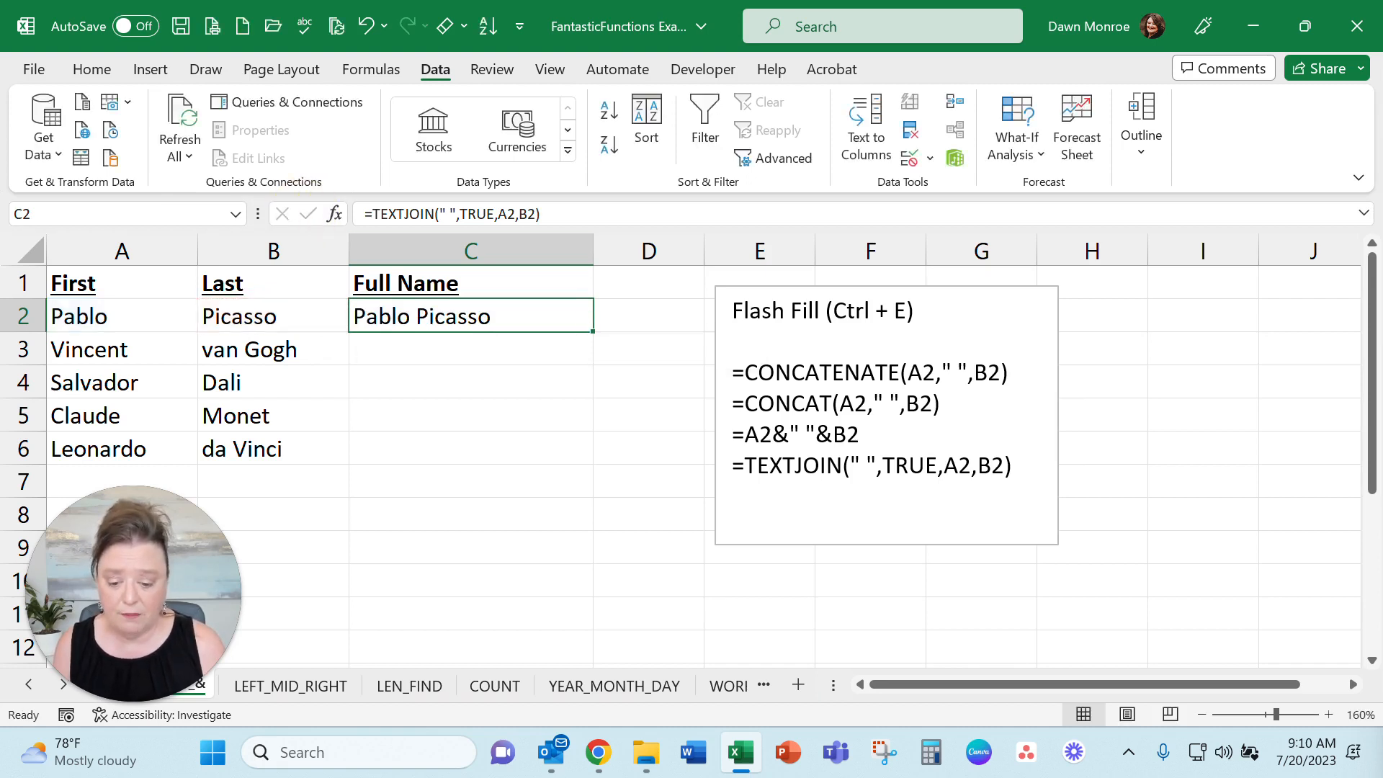
pyautogui.doubleClick(592, 331)
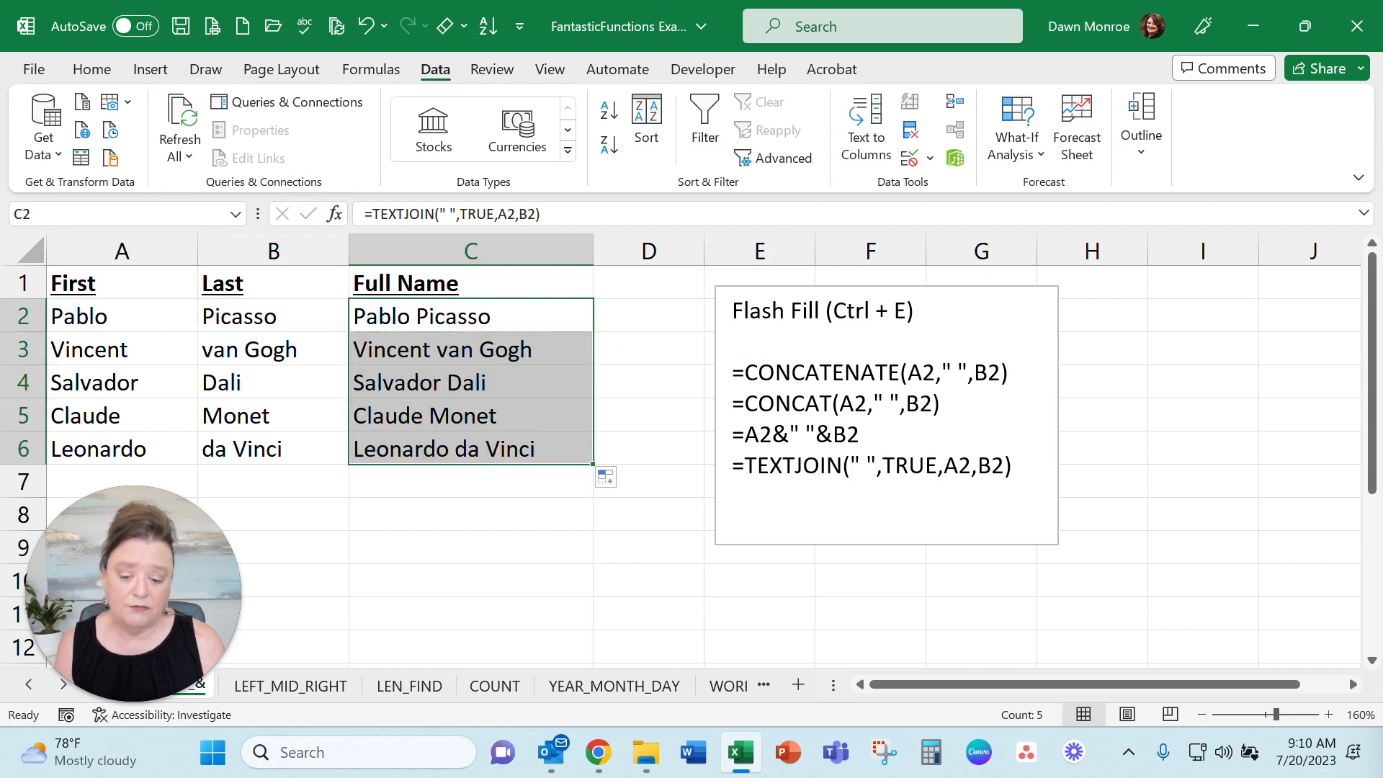